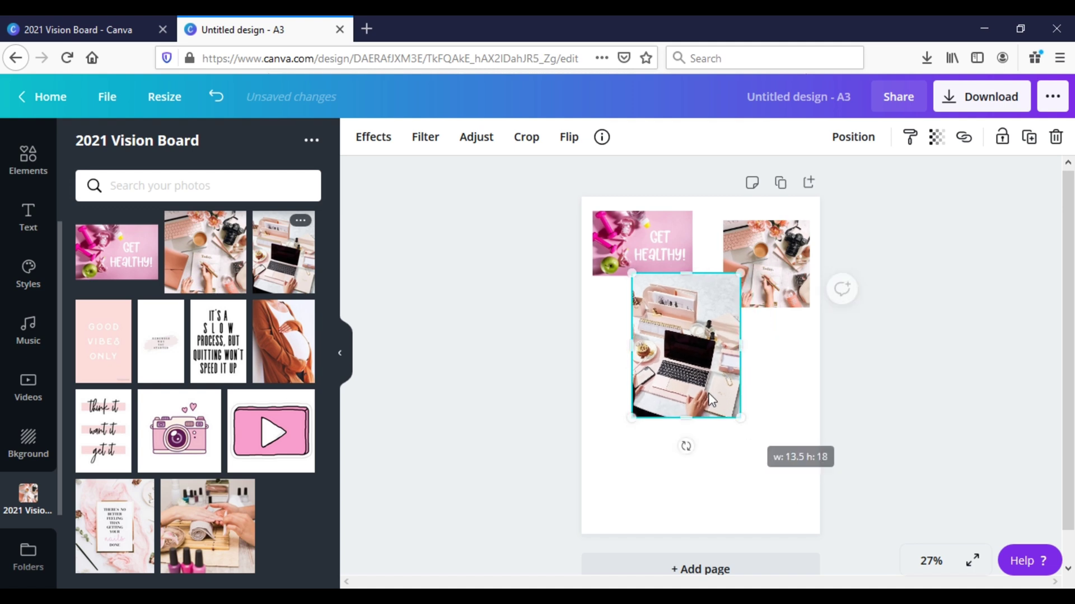
Add the "Good Vibes Only" image, crop it around its wording, shrink it and place it in the page's lower-right corner.
{"action": "left_click", "coordinate": [102, 367]}
{"action": "left_click", "coordinate": [526, 136]}
{"action": "left_click_drag", "start_coordinate": [644, 277], "coordinate": [645, 309]}
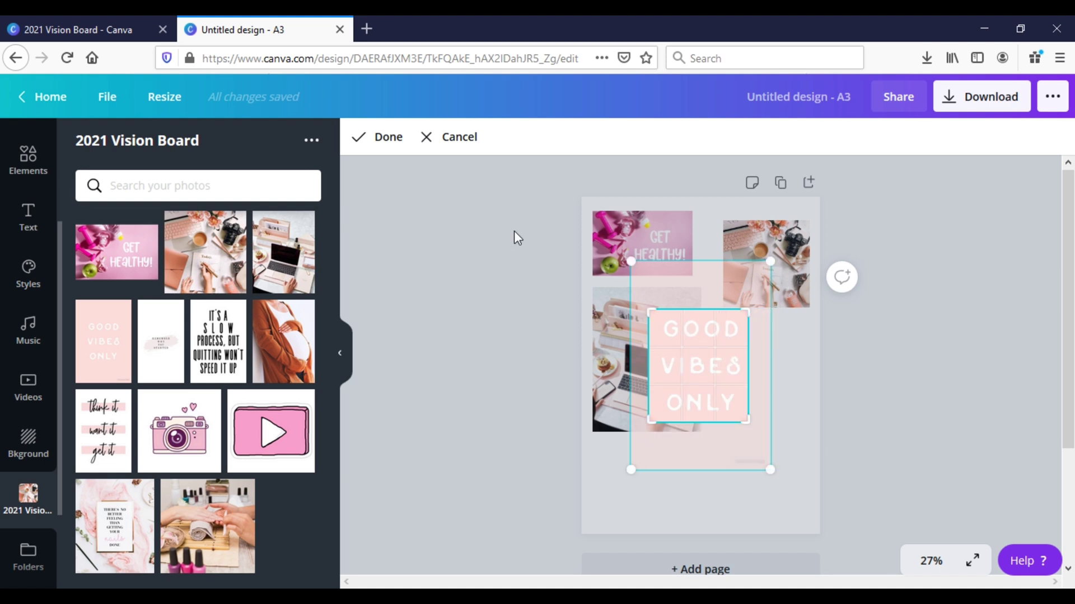
{"action": "left_click", "coordinate": [387, 137]}
{"action": "left_click_drag", "start_coordinate": [695, 389], "coordinate": [760, 487]}
{"action": "left_click_drag", "start_coordinate": [711, 423], "coordinate": [780, 496]}
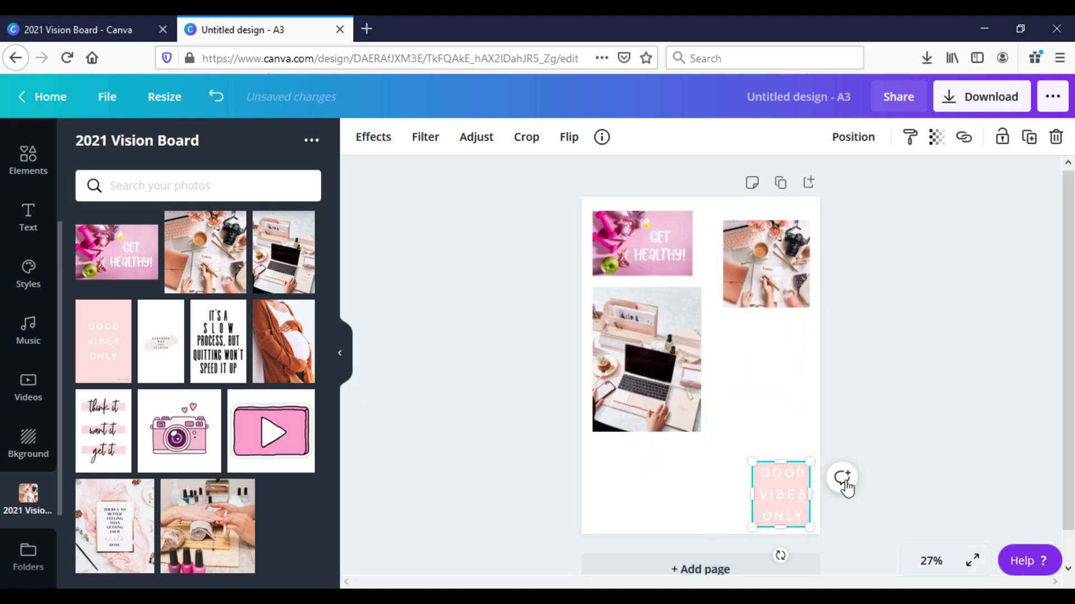
Add the "Remember why you started" image, crop it to its wording and place it in the page's lower-left corner.
{"action": "left_click_drag", "start_coordinate": [153, 367], "coordinate": [657, 345]}
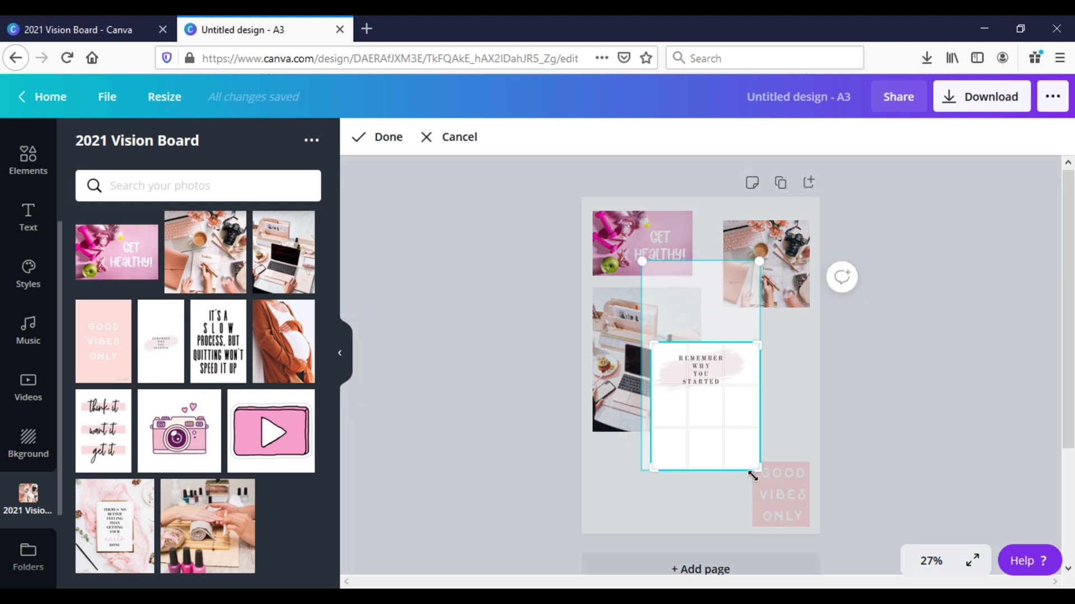
{"action": "left_click_drag", "start_coordinate": [753, 477], "coordinate": [748, 421]}
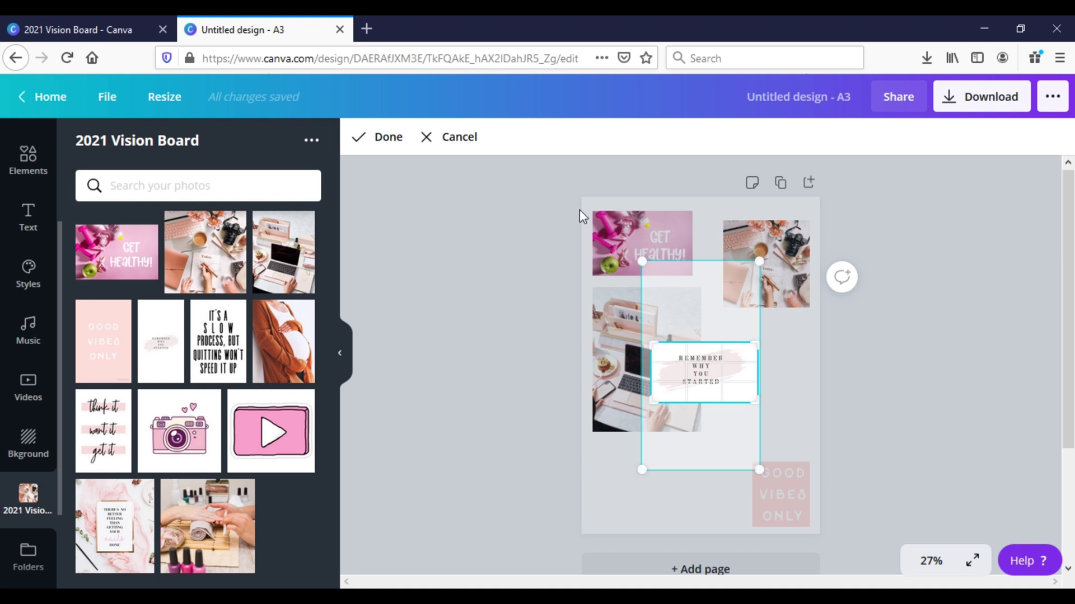
{"action": "left_click", "coordinate": [377, 136]}
{"action": "left_click_drag", "start_coordinate": [727, 386], "coordinate": [664, 510]}
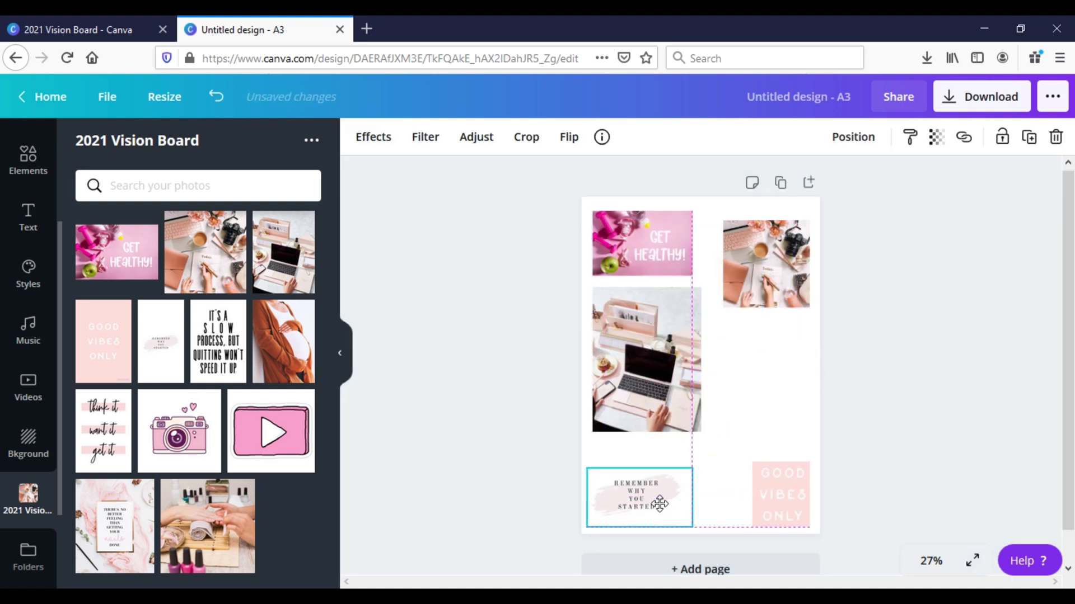
Add the "It's a slow process" quote, shrink it and place it between the two images along the page's lower edge.
{"action": "left_click", "coordinate": [218, 342]}
{"action": "left_click_drag", "start_coordinate": [765, 464], "coordinate": [691, 352]}
{"action": "left_click_drag", "start_coordinate": [672, 322], "coordinate": [733, 496]}
Shrink the laptop photo and the coffee-and-planner photo, placing the planner photo directly beside the "Get Healthy!" image.
{"action": "left_click", "coordinate": [694, 425]}
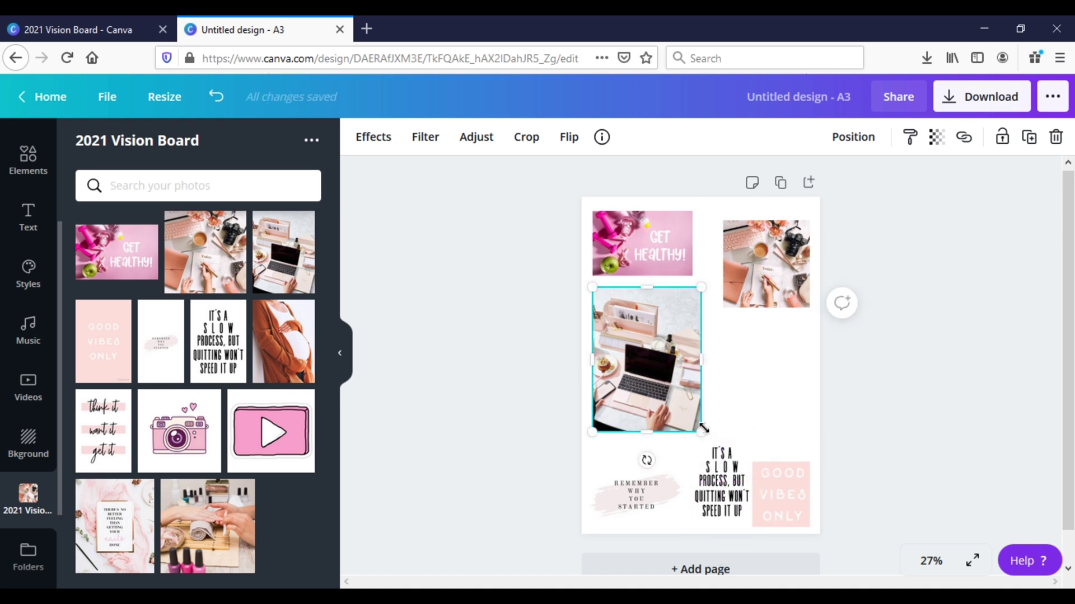
{"action": "left_click_drag", "start_coordinate": [701, 432], "coordinate": [651, 366]}
{"action": "left_click_drag", "start_coordinate": [766, 273], "coordinate": [744, 263]}
{"action": "left_click_drag", "start_coordinate": [784, 298], "coordinate": [770, 280]}
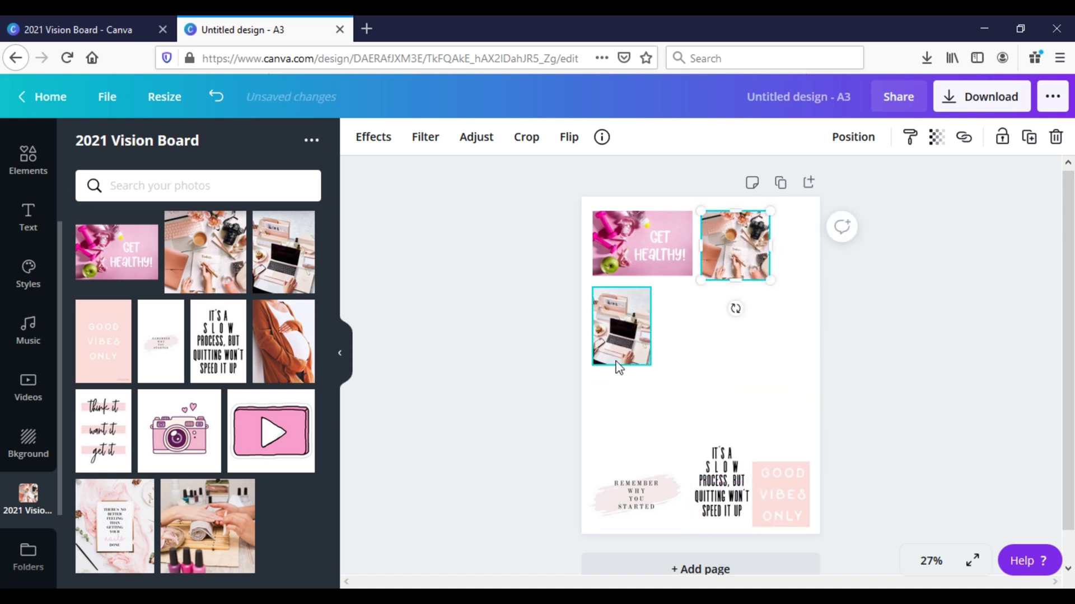
Add the pregnancy photo in the page's upper-right corner and a small "think it want it get it" quote beside the laptop photo.
{"action": "left_click", "coordinate": [287, 356]}
{"action": "left_click_drag", "start_coordinate": [767, 455], "coordinate": [795, 257]}
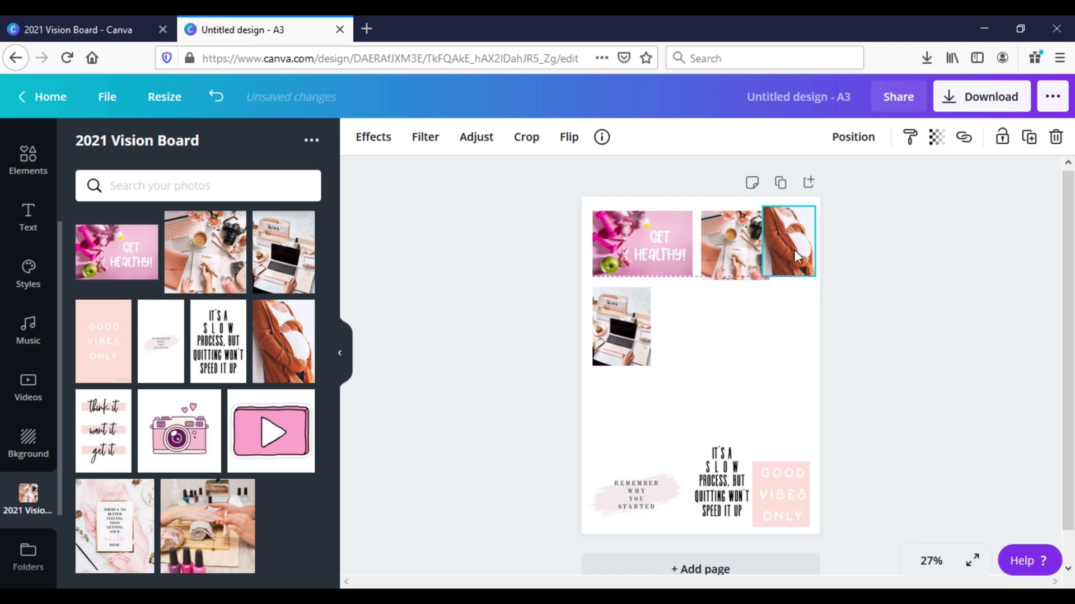
{"action": "left_click", "coordinate": [103, 431]}
{"action": "left_click_drag", "start_coordinate": [767, 465], "coordinate": [684, 340]}
Add the pink camera graphic, crop away its excess margins and place it small beside the "think it want it get it" quote.
{"action": "left_click_drag", "start_coordinate": [174, 414], "coordinate": [691, 333]}
{"action": "left_click_drag", "start_coordinate": [636, 304], "coordinate": [650, 318]}
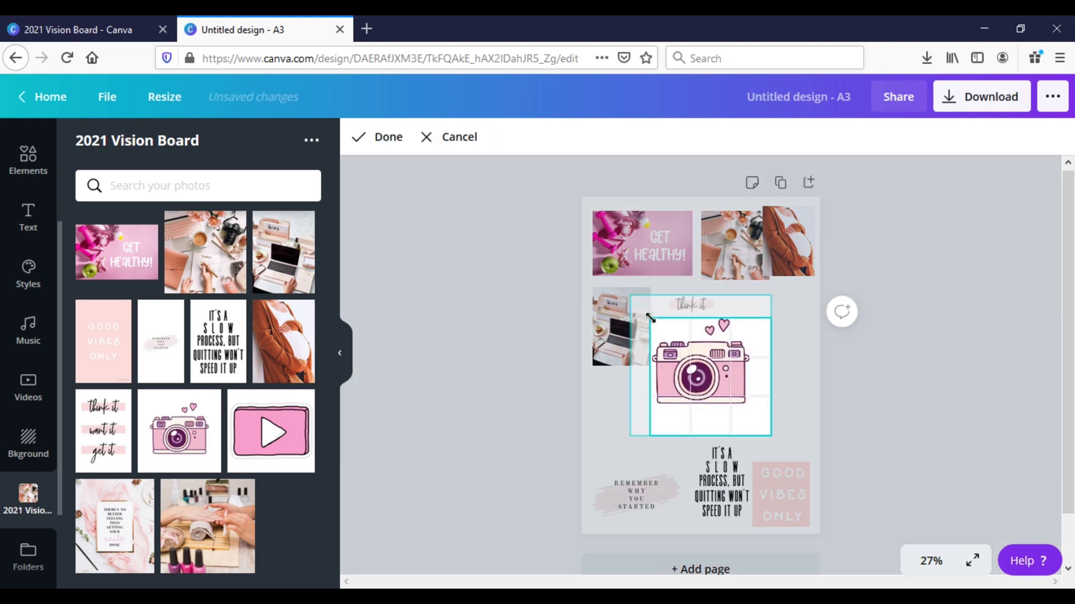
{"action": "left_click_drag", "start_coordinate": [771, 434], "coordinate": [751, 350]}
{"action": "left_click", "coordinate": [392, 140]}
Add the pink play-button graphic, remove its background, crop it and place it small above the "Remember why you started" image.
{"action": "left_click", "coordinate": [269, 446]}
{"action": "left_click", "coordinate": [374, 136]}
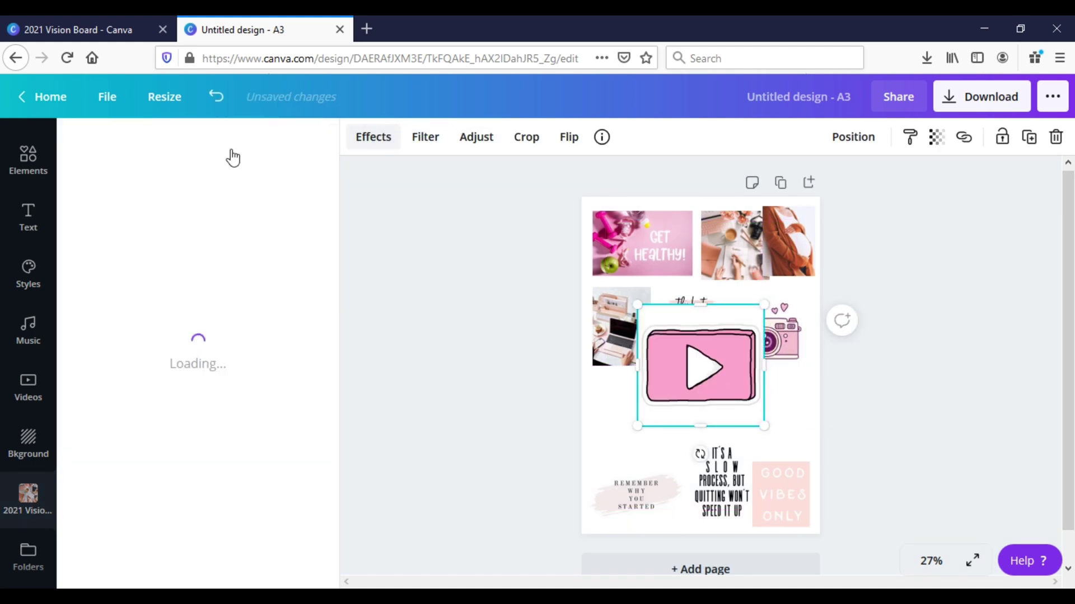
{"action": "left_click", "coordinate": [179, 193]}
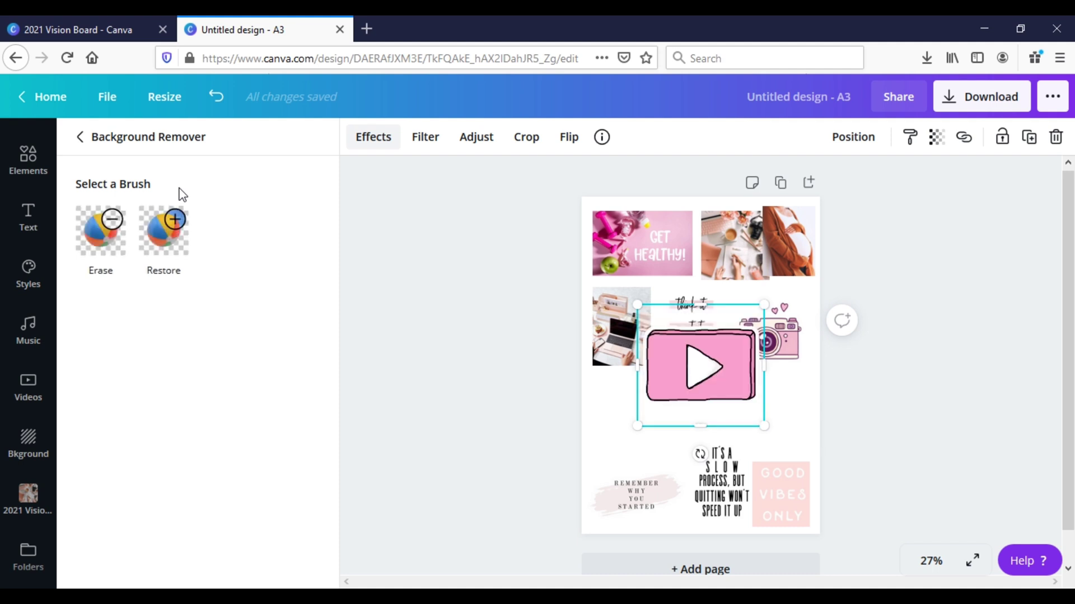
{"action": "left_click", "coordinate": [516, 132]}
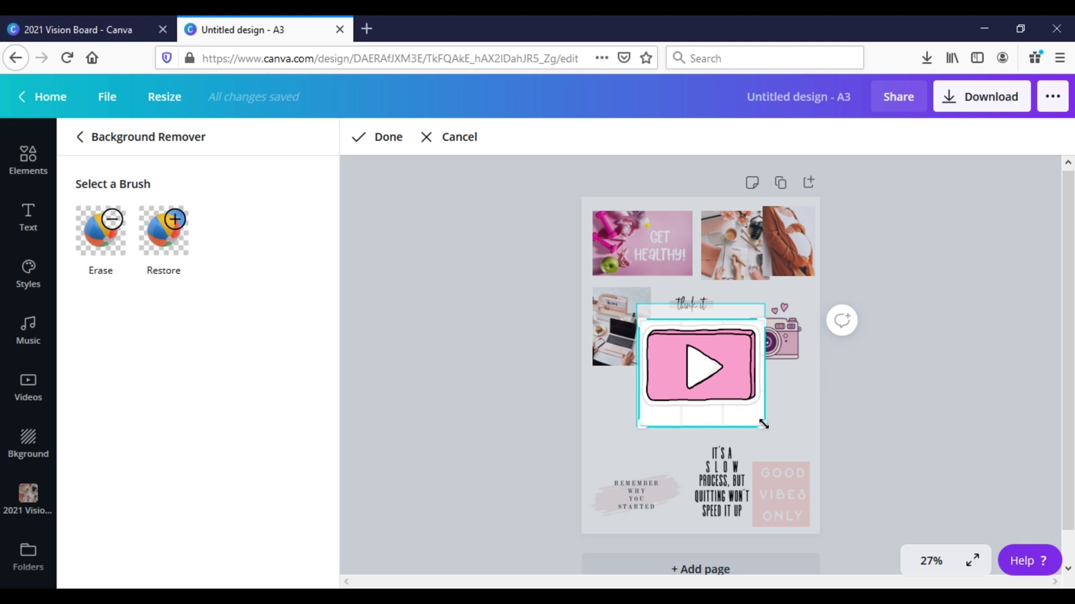
{"action": "left_click_drag", "start_coordinate": [763, 425], "coordinate": [762, 407]}
{"action": "left_click", "coordinate": [378, 140]}
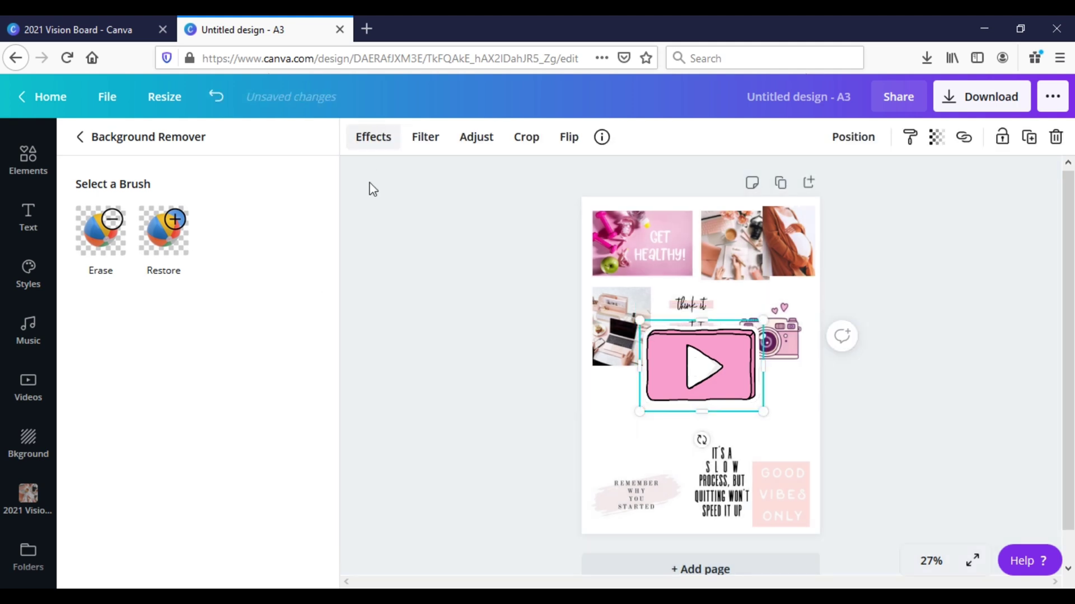
{"action": "left_click_drag", "start_coordinate": [761, 410], "coordinate": [621, 440]}
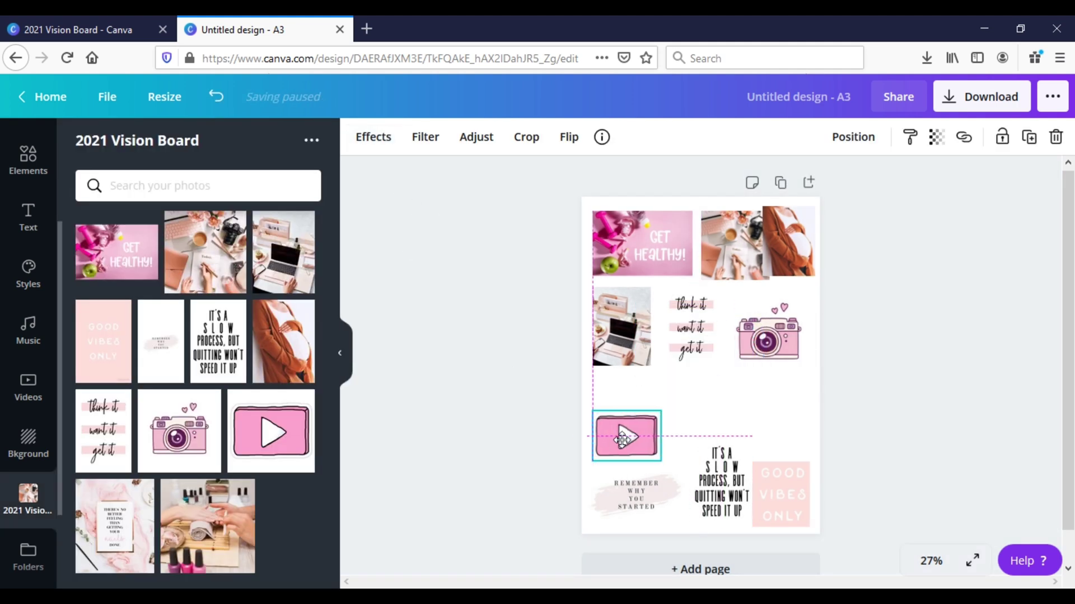
Add the framed marble quote photo and the manicure photo, shrunk into the row beside the play-button graphic.
{"action": "left_click", "coordinate": [110, 543]}
{"action": "left_click_drag", "start_coordinate": [775, 459], "coordinate": [666, 328]}
{"action": "left_click_drag", "start_coordinate": [641, 307], "coordinate": [695, 416]}
{"action": "left_click", "coordinate": [224, 529]}
{"action": "mouse_move", "coordinate": [774, 439]}
{"action": "left_mouse_down"}
{"action": "mouse_move", "coordinate": [708, 365]}
{"action": "mouse_move", "coordinate": [772, 430]}
{"action": "left_mouse_up"}
{"action": "left_click", "coordinate": [915, 397]}
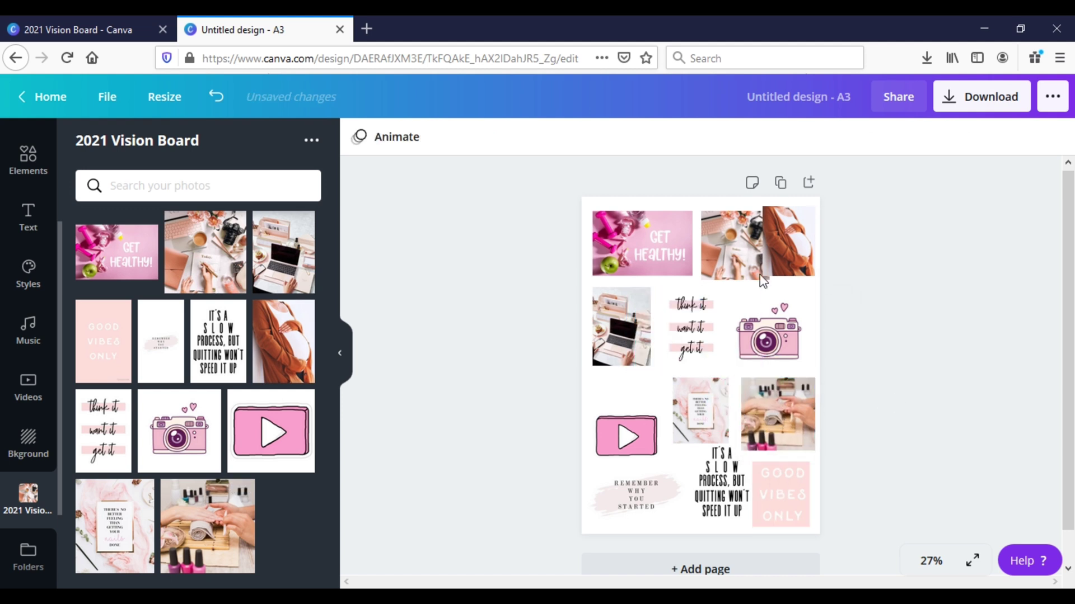
Add a blank page and move it ahead of the collage page.
{"action": "left_click", "coordinate": [734, 566]}
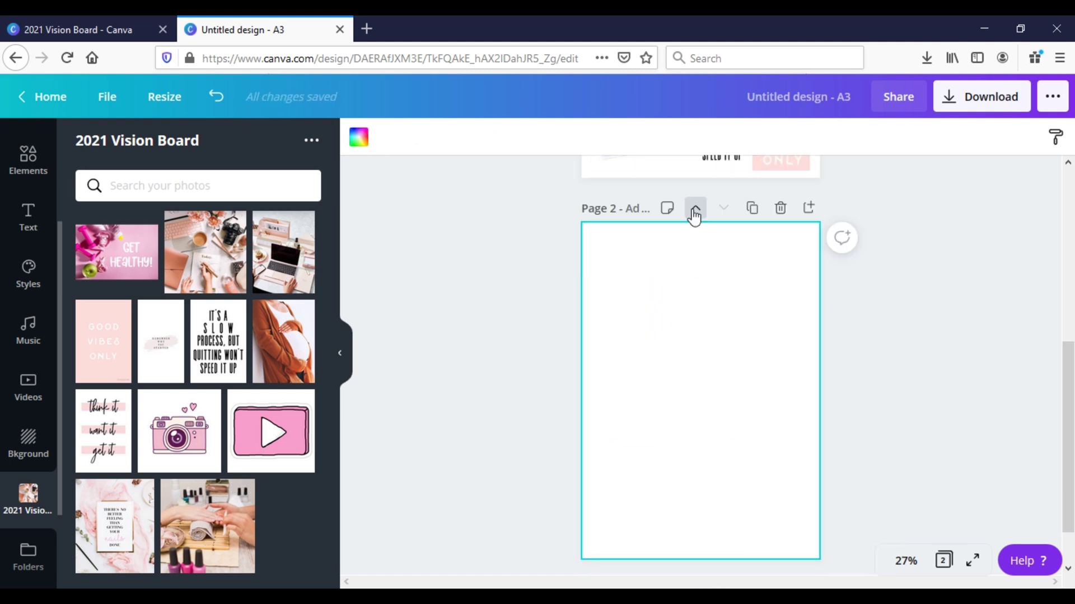
{"action": "left_click", "coordinate": [695, 210]}
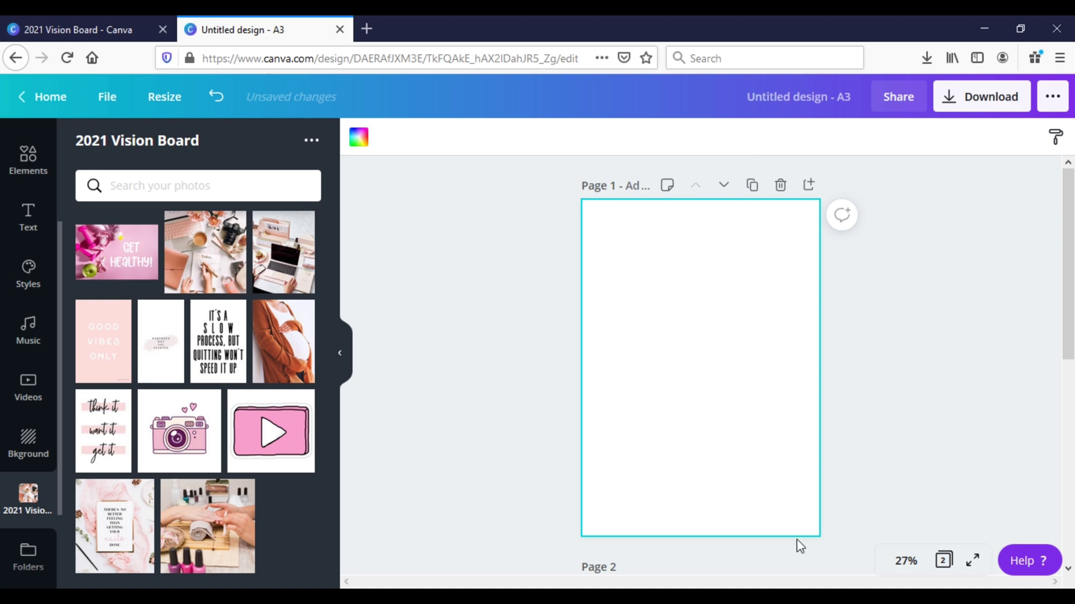
{"action": "left_click", "coordinate": [344, 359]}
Insert the "Simply Devine Creations" logo from the Logos folder on page 2, shrink it and place it above the play-button graphic.
{"action": "left_click", "coordinate": [16, 552]}
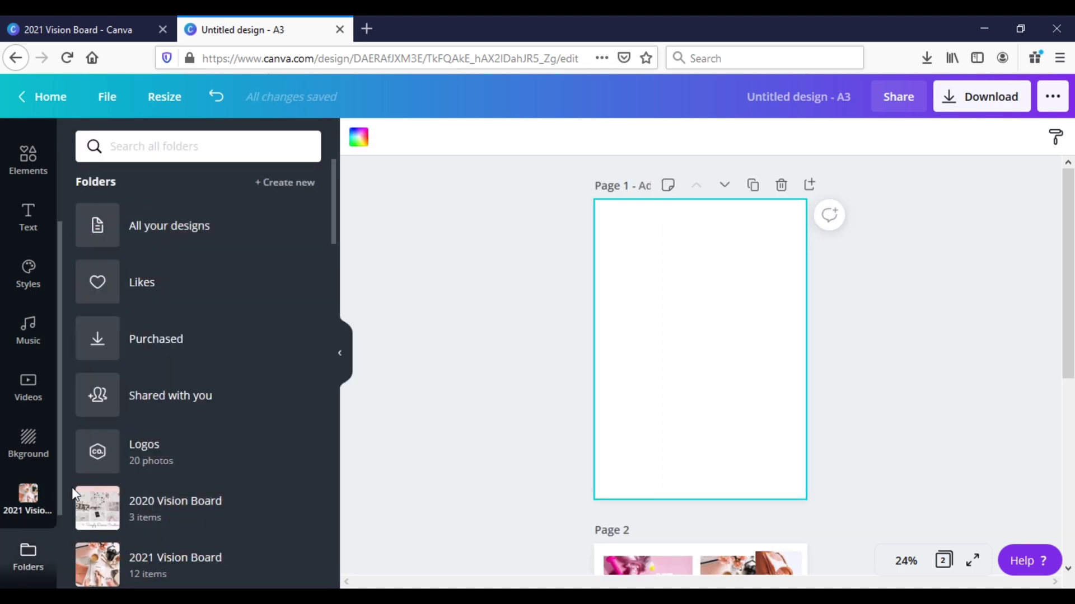
{"action": "left_click", "coordinate": [187, 452]}
{"action": "left_click", "coordinate": [159, 454]}
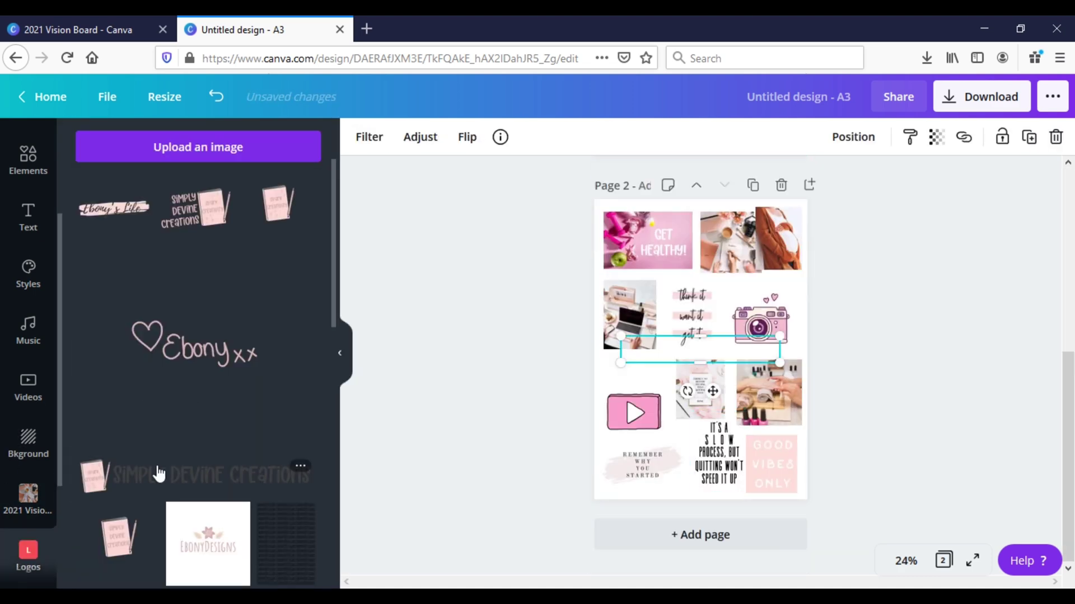
{"action": "left_click", "coordinate": [25, 504]}
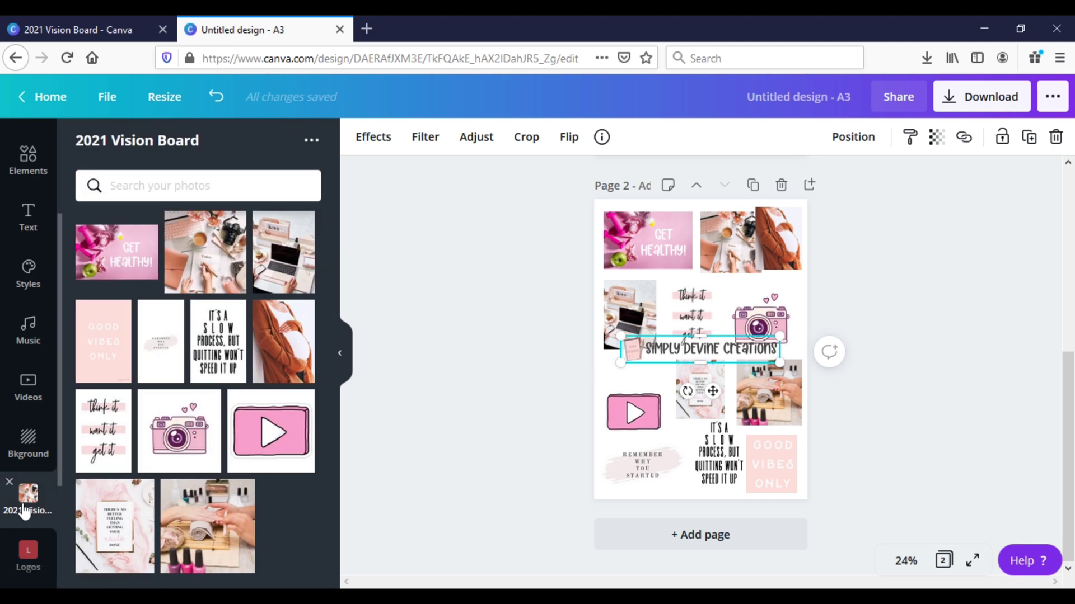
{"action": "left_click", "coordinate": [340, 367]}
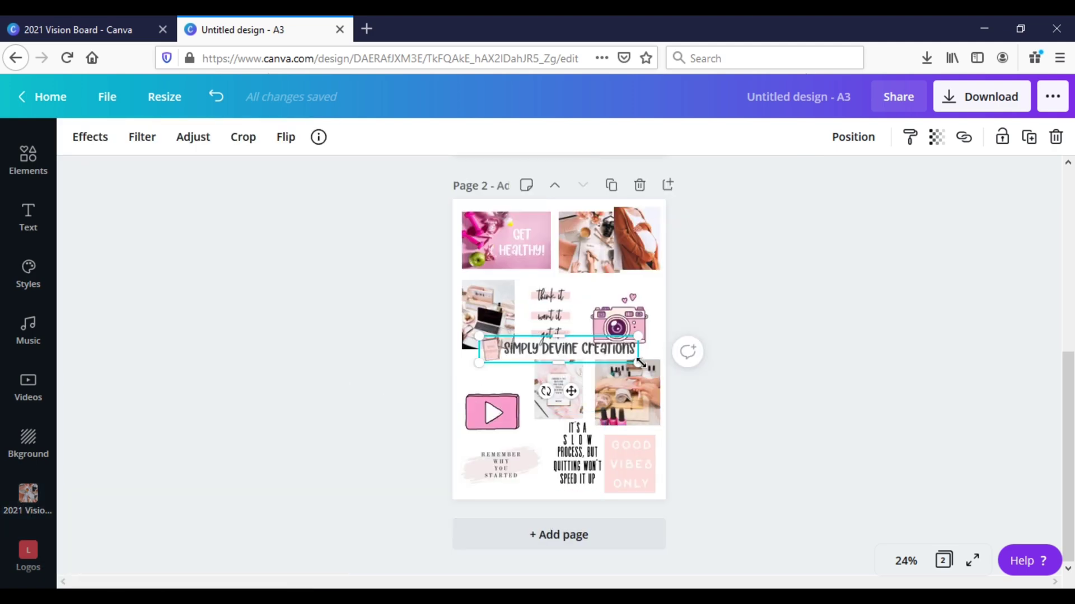
{"action": "left_click_drag", "start_coordinate": [638, 362], "coordinate": [517, 404]}
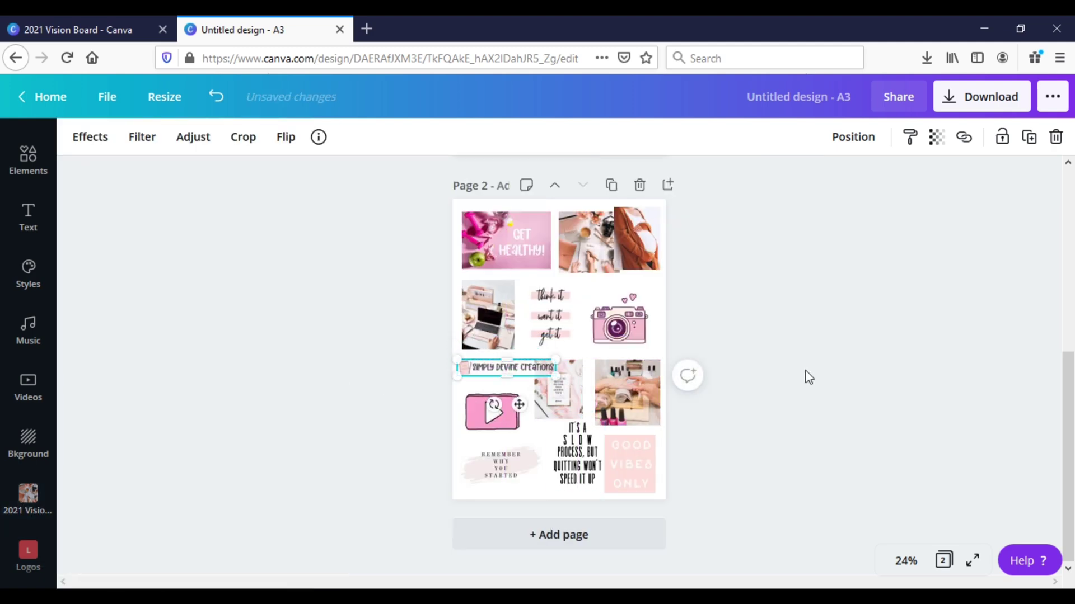
Set the zoom to 50% and check both pages, including in the grid view.
{"action": "left_click", "coordinate": [767, 442]}
{"action": "scroll", "coordinate": [767, 441], "scroll_direction": "up", "scroll_amount": 6}
{"action": "left_click", "coordinate": [906, 560]}
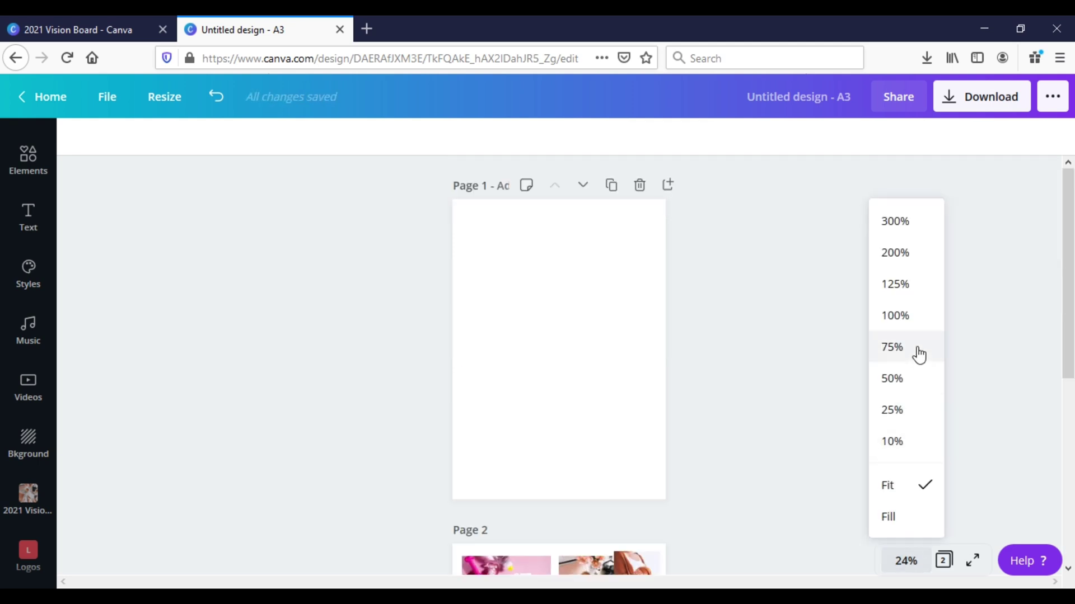
{"action": "left_click", "coordinate": [919, 355]}
{"action": "left_click", "coordinate": [918, 563]}
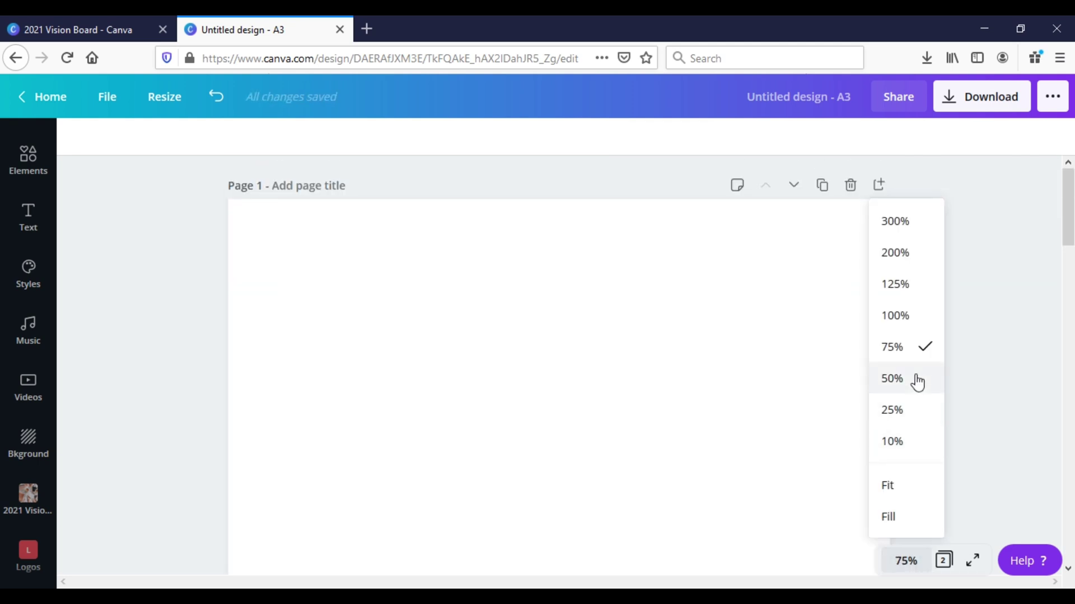
{"action": "left_click", "coordinate": [914, 381]}
{"action": "right_click", "coordinate": [793, 468]}
{"action": "left_click", "coordinate": [879, 528]}
{"action": "scroll", "coordinate": [879, 516], "scroll_direction": "down", "scroll_amount": 5}
{"action": "scroll", "coordinate": [895, 526], "scroll_direction": "down", "scroll_amount": 1}
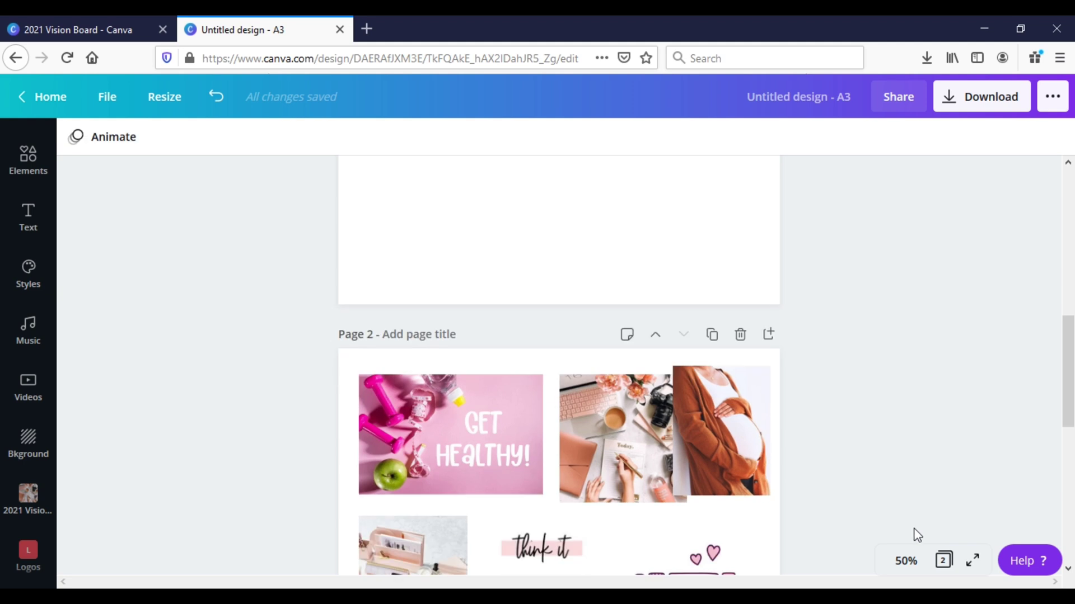
{"action": "left_click", "coordinate": [943, 559]}
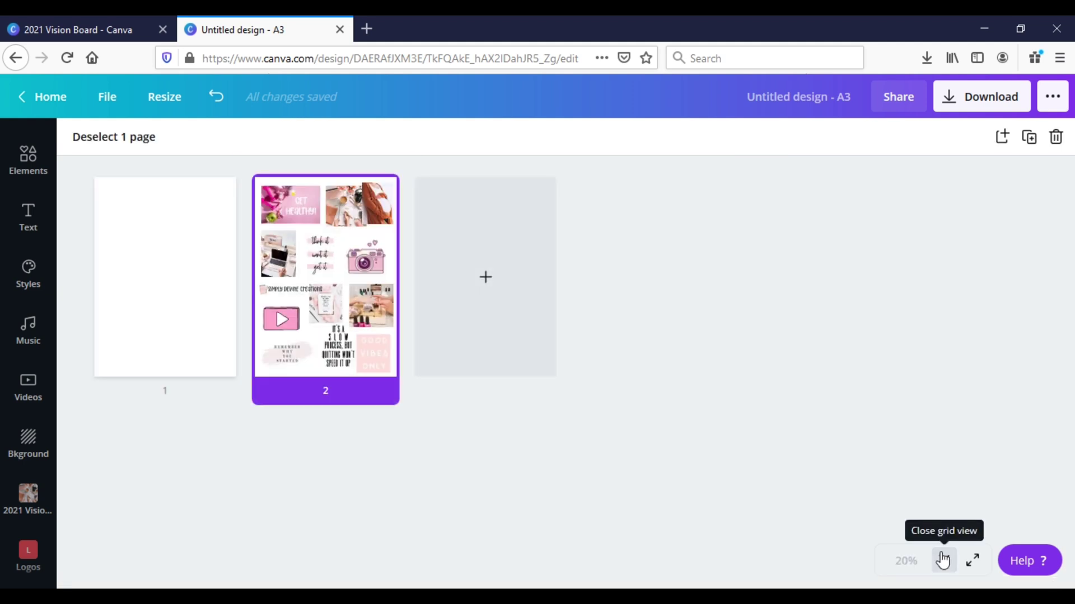
{"action": "left_click", "coordinate": [943, 559]}
Move the "Get Healthy!" image from page 2 to the upper-left corner of page 1.
{"action": "scroll", "coordinate": [856, 471], "scroll_direction": "down", "scroll_amount": 3}
{"action": "scroll", "coordinate": [859, 467], "scroll_direction": "up", "scroll_amount": 5}
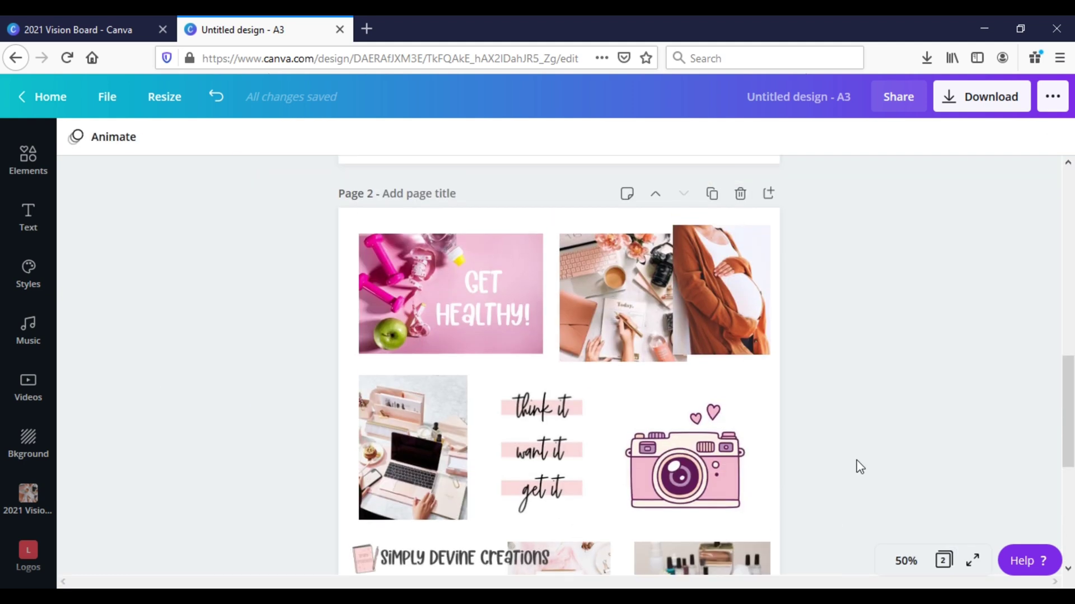
{"action": "mouse_move", "coordinate": [429, 347]}
{"action": "left_mouse_down"}
{"action": "mouse_move", "coordinate": [454, 237]}
{"action": "mouse_move", "coordinate": [463, 235]}
{"action": "left_mouse_up"}
{"action": "scroll", "coordinate": [462, 321], "scroll_direction": "up", "scroll_amount": 3}
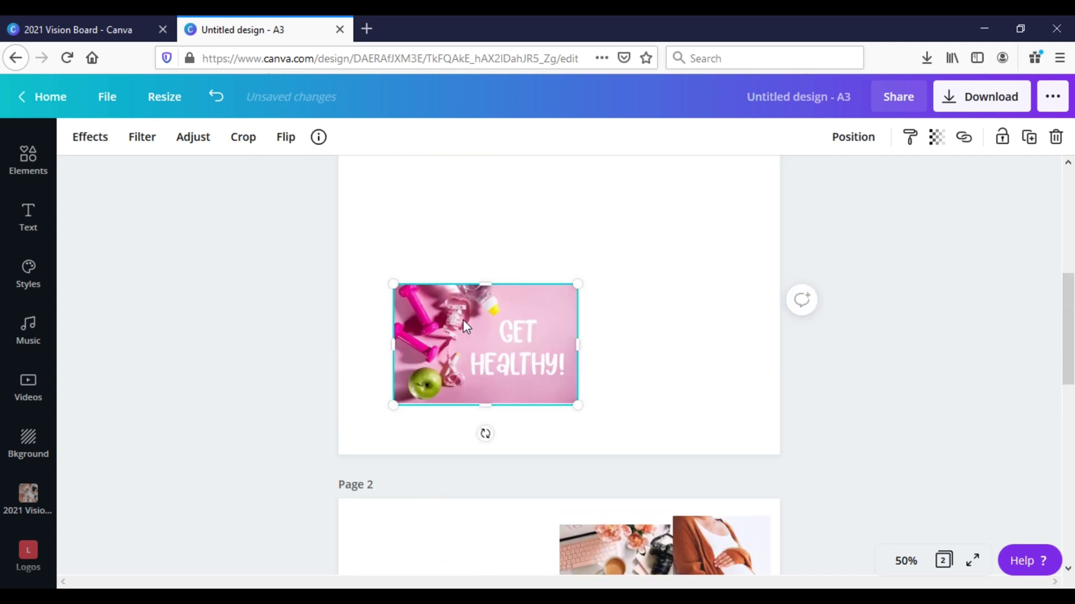
{"action": "mouse_move", "coordinate": [405, 598]}
{"action": "scroll", "coordinate": [482, 374], "scroll_direction": "up", "scroll_amount": 2}
{"action": "scroll", "coordinate": [482, 374], "scroll_direction": "up", "scroll_amount": 1}
{"action": "left_click_drag", "start_coordinate": [481, 434], "coordinate": [481, 210]}
{"action": "scroll", "coordinate": [508, 331], "scroll_direction": "up", "scroll_amount": 5}
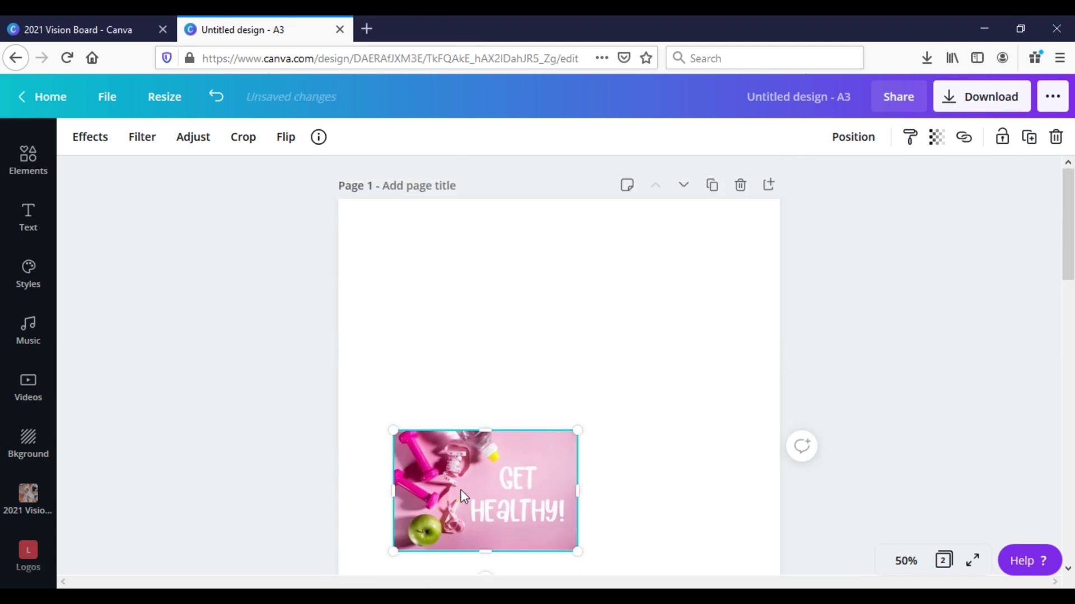
{"action": "mouse_move", "coordinate": [462, 484]}
{"action": "left_mouse_down"}
{"action": "mouse_move", "coordinate": [466, 271]}
{"action": "mouse_move", "coordinate": [421, 272]}
{"action": "left_mouse_up"}
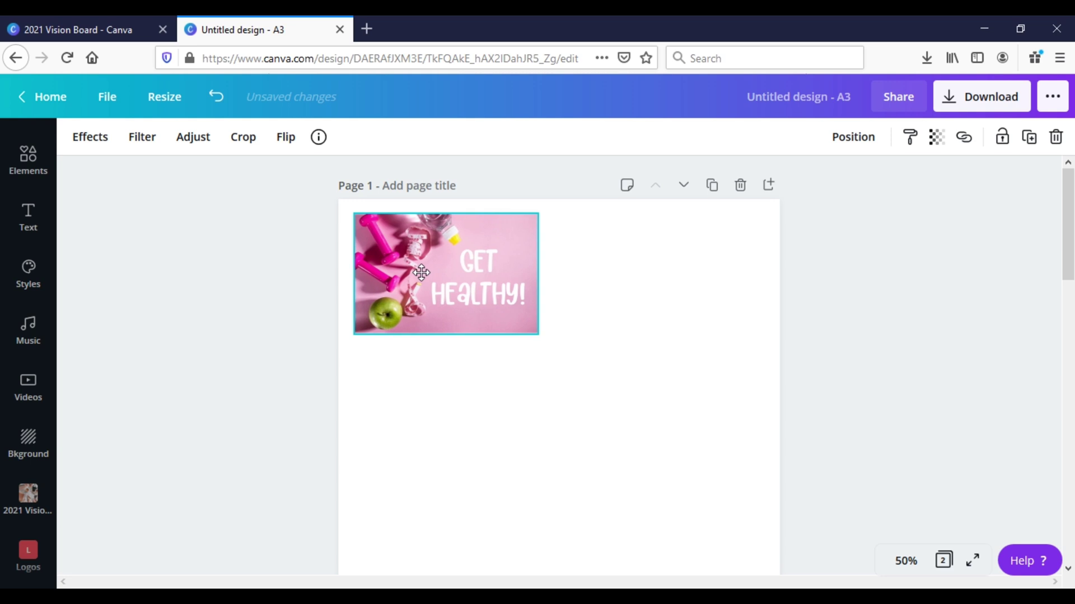
Set the background of page 1 to the palest pink in the SDC palette.
{"action": "left_click", "coordinate": [516, 448]}
{"action": "left_click", "coordinate": [71, 140]}
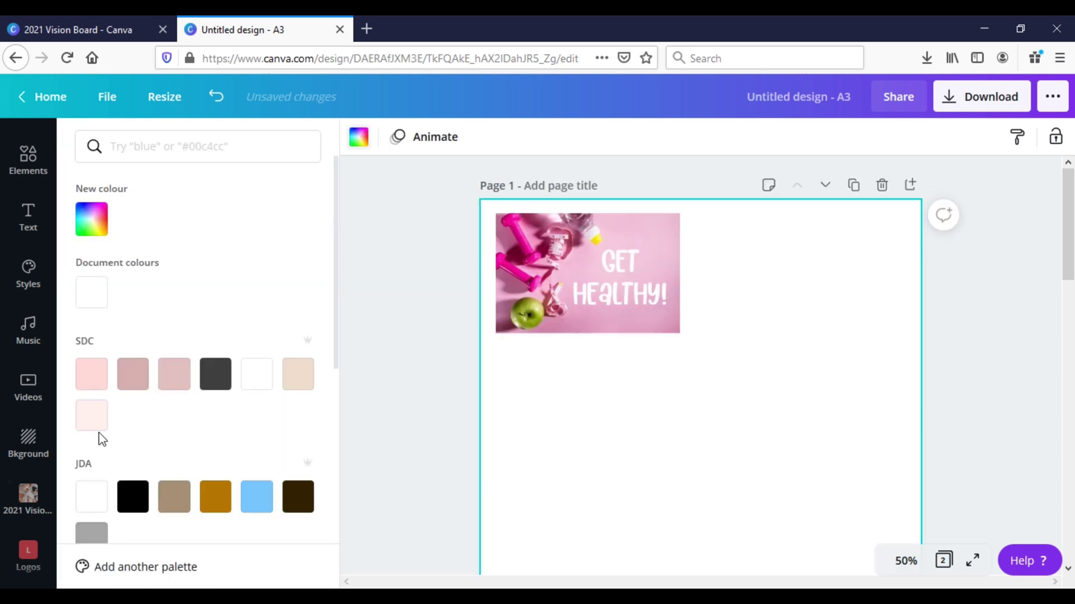
{"action": "left_click", "coordinate": [92, 417]}
{"action": "left_click", "coordinate": [361, 148]}
Move the coffee-and-planner photo from page 2 onto page 1.
{"action": "scroll", "coordinate": [839, 456], "scroll_direction": "down", "scroll_amount": 8}
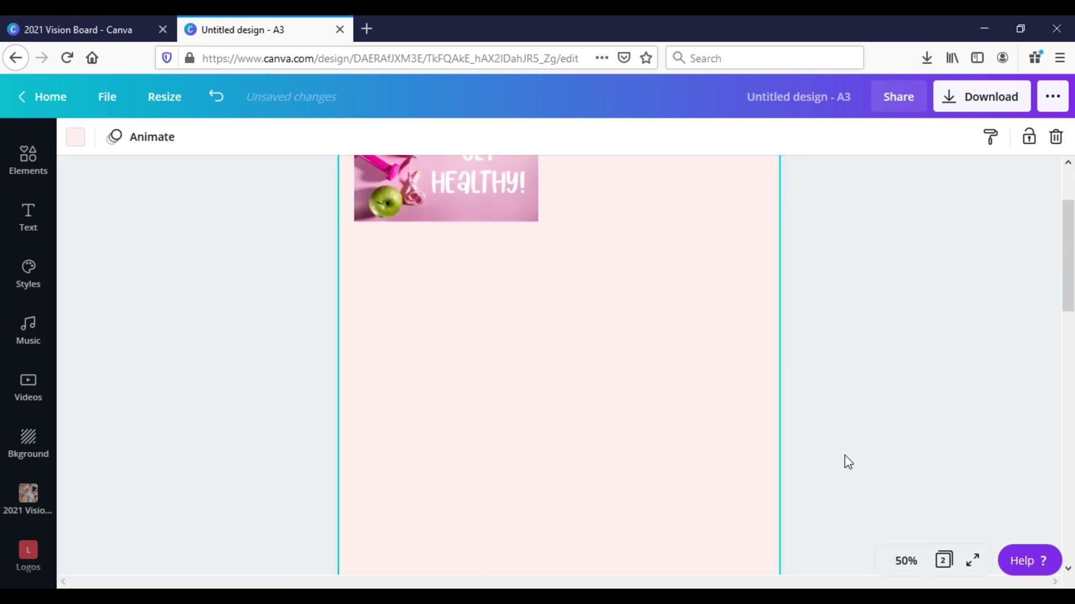
{"action": "left_click_drag", "start_coordinate": [604, 484], "coordinate": [497, 198]}
{"action": "scroll", "coordinate": [504, 330], "scroll_direction": "up", "scroll_amount": 8}
Enlarge the "Get Healthy!" image to about half the page width and move it further down along the left edge of page 1.
{"action": "left_click", "coordinate": [486, 314]}
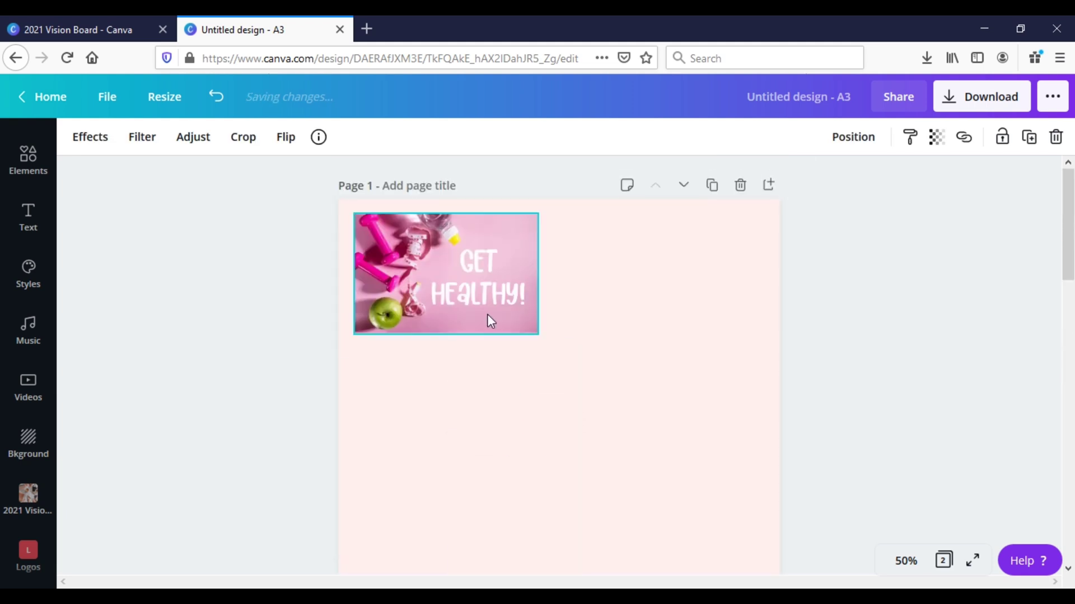
{"action": "left_click_drag", "start_coordinate": [537, 331], "coordinate": [577, 360]}
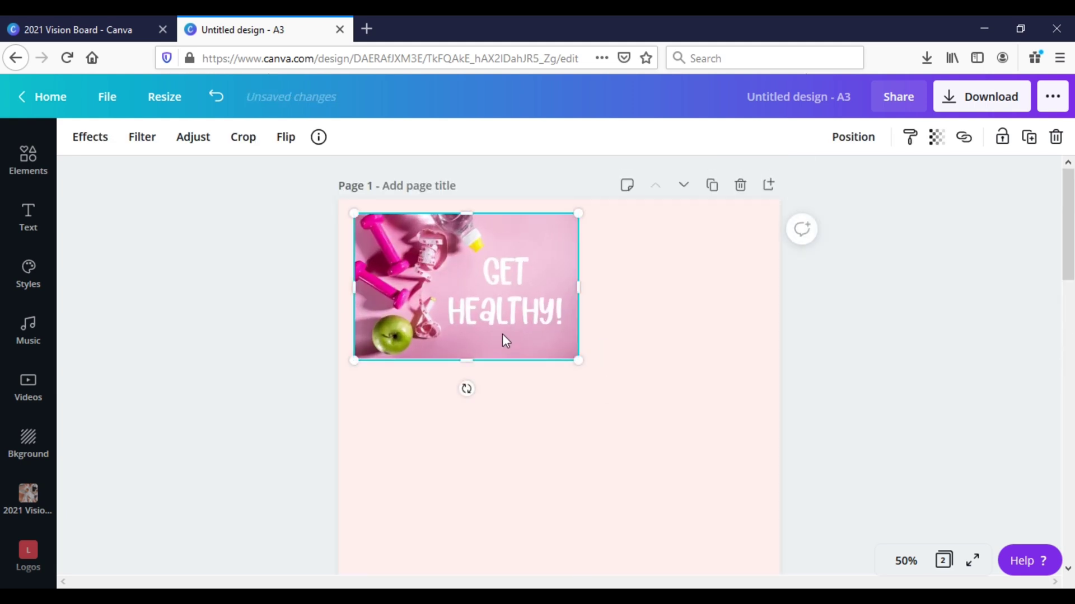
{"action": "left_click_drag", "start_coordinate": [505, 340], "coordinate": [497, 461]}
{"action": "scroll", "coordinate": [668, 428], "scroll_direction": "down", "scroll_amount": 2}
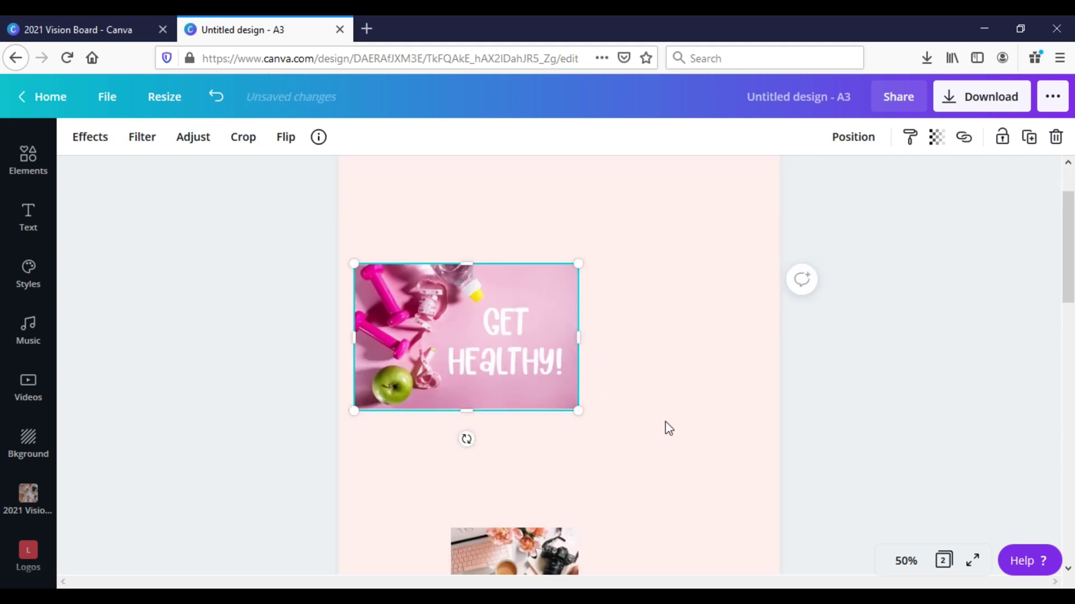
Move the coffee-and-planner photo to the upper right part of page 1 and enlarge it slightly.
{"action": "mouse_move", "coordinate": [537, 524]}
{"action": "left_mouse_down"}
{"action": "mouse_move", "coordinate": [625, 184]}
{"action": "mouse_move", "coordinate": [632, 189]}
{"action": "left_mouse_up"}
{"action": "scroll", "coordinate": [669, 471], "scroll_direction": "up", "scroll_amount": 2}
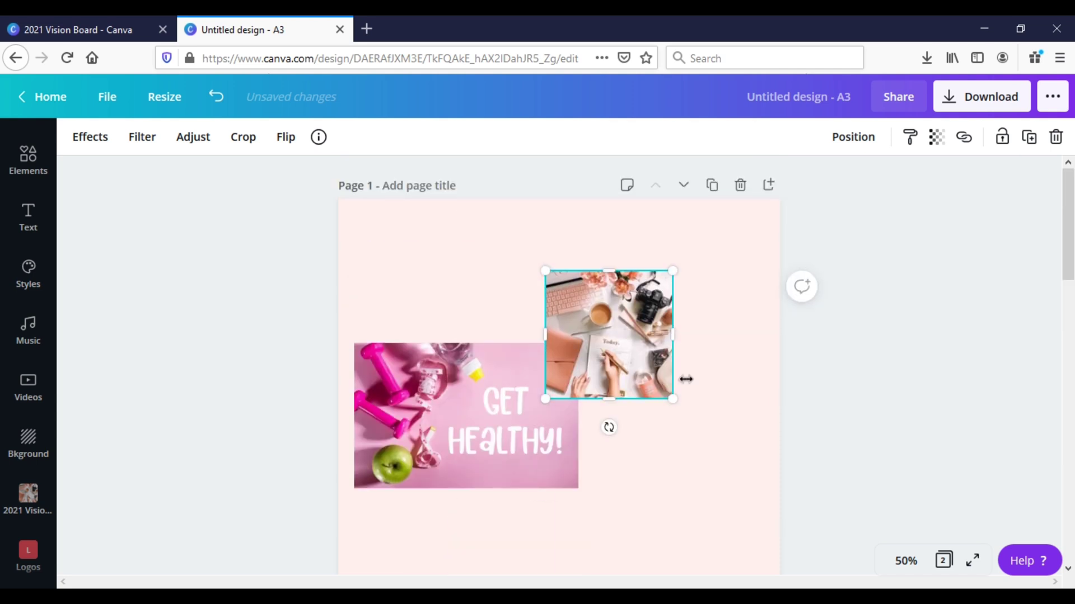
{"action": "left_click_drag", "start_coordinate": [673, 270], "coordinate": [719, 250]}
Move the laptop desk photo from page 2 onto the lower part of page 1.
{"action": "scroll", "coordinate": [706, 439], "scroll_direction": "down", "scroll_amount": 10}
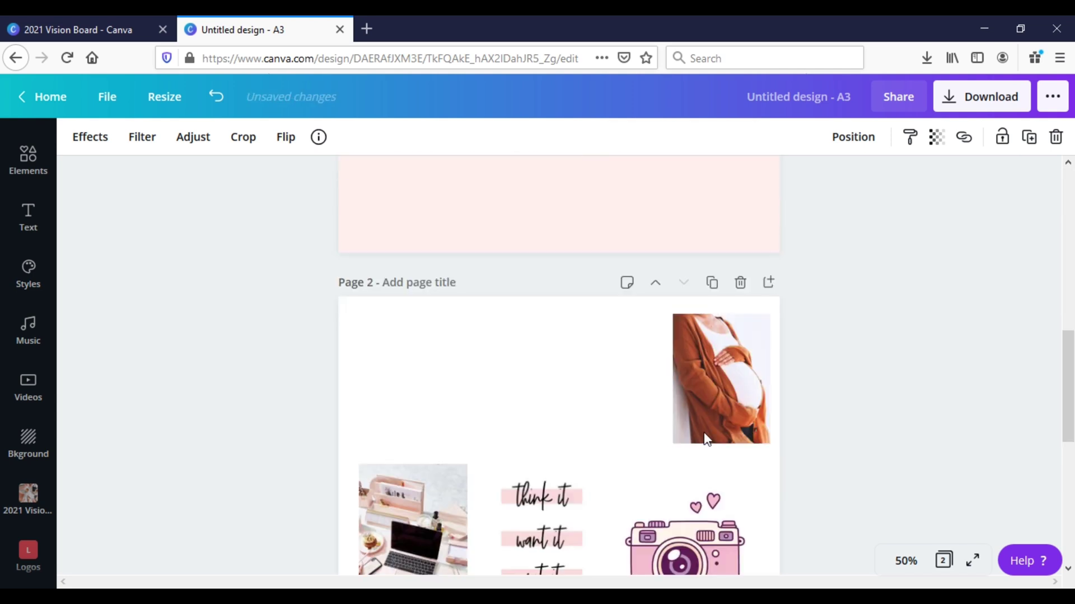
{"action": "scroll", "coordinate": [704, 434], "scroll_direction": "down", "scroll_amount": 4}
{"action": "left_click_drag", "start_coordinate": [407, 330], "coordinate": [463, 221]}
{"action": "scroll", "coordinate": [463, 221], "scroll_direction": "up", "scroll_amount": 5}
{"action": "left_click_drag", "start_coordinate": [464, 474], "coordinate": [463, 175]}
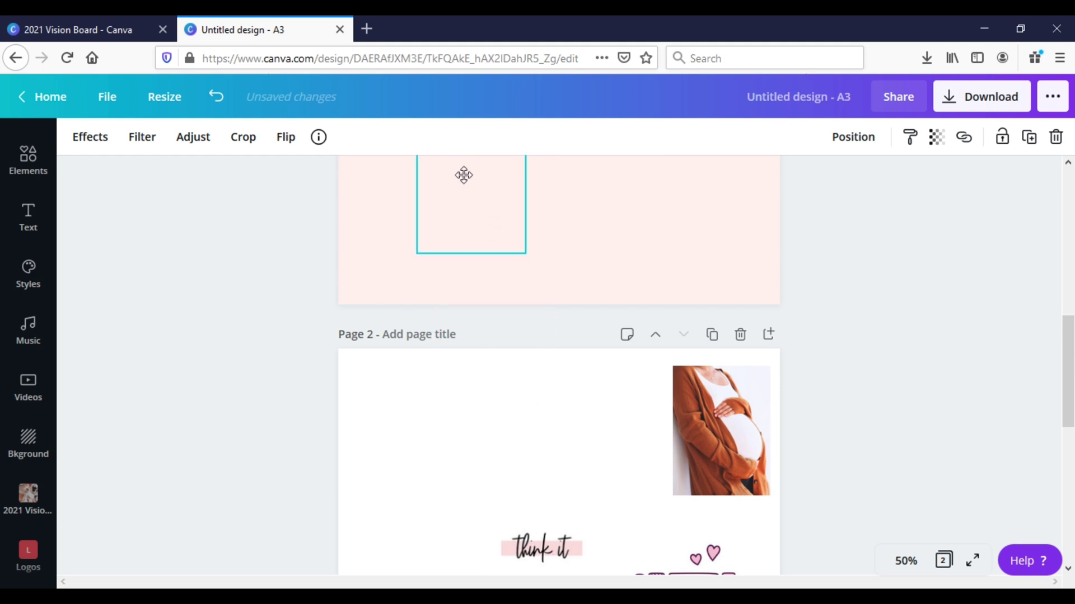
Shift the coffee-and-planner photo down the right side of page 1 and place the laptop desk photo above it.
{"action": "scroll", "coordinate": [549, 425], "scroll_direction": "up", "scroll_amount": 8}
{"action": "mouse_move", "coordinate": [630, 302]}
{"action": "left_mouse_down"}
{"action": "mouse_move", "coordinate": [656, 502]}
{"action": "mouse_move", "coordinate": [684, 502]}
{"action": "left_mouse_up"}
{"action": "scroll", "coordinate": [594, 466], "scroll_direction": "down", "scroll_amount": 2}
{"action": "left_click_drag", "start_coordinate": [468, 543], "coordinate": [624, 203]}
{"action": "scroll", "coordinate": [624, 203], "scroll_direction": "up", "scroll_amount": 2}
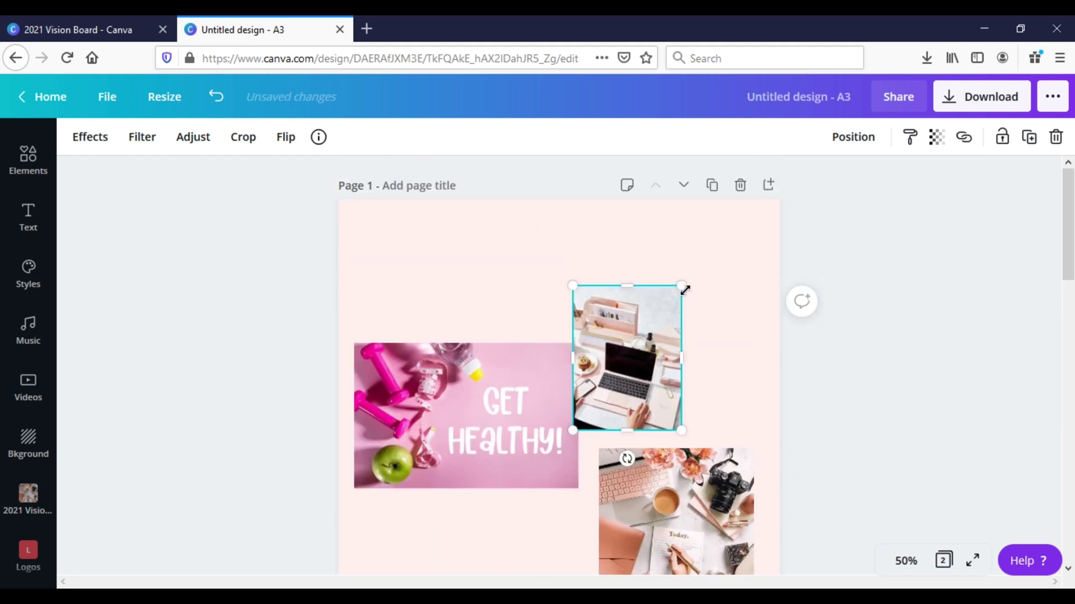
Enlarge the laptop desk photo and position it near the page's upper edge, overlapping the end of the "Get Healthy!" image.
{"action": "left_click_drag", "start_coordinate": [685, 290], "coordinate": [784, 257]}
{"action": "left_click_drag", "start_coordinate": [652, 297], "coordinate": [621, 288]}
{"action": "left_click_drag", "start_coordinate": [700, 201], "coordinate": [694, 229]}
{"action": "left_click", "coordinate": [746, 345]}
Move the "Good Vibes Only" graphic from page 2 onto page 1.
{"action": "scroll", "coordinate": [657, 518], "scroll_direction": "down", "scroll_amount": 10}
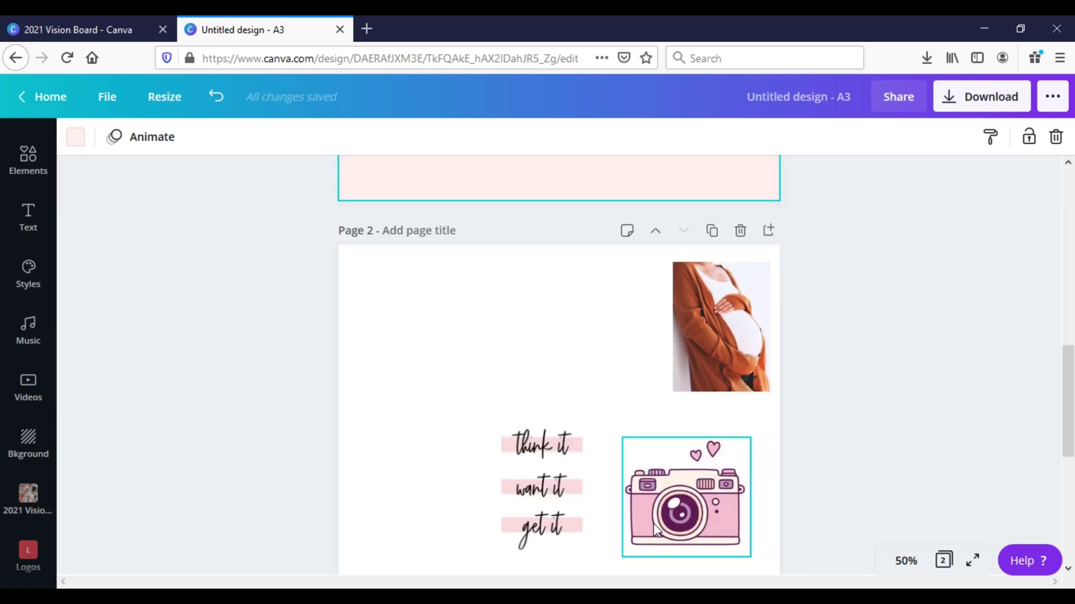
{"action": "scroll", "coordinate": [658, 523], "scroll_direction": "down", "scroll_amount": 5}
{"action": "left_click_drag", "start_coordinate": [685, 498], "coordinate": [425, 219]}
{"action": "scroll", "coordinate": [448, 280], "scroll_direction": "up", "scroll_amount": 3}
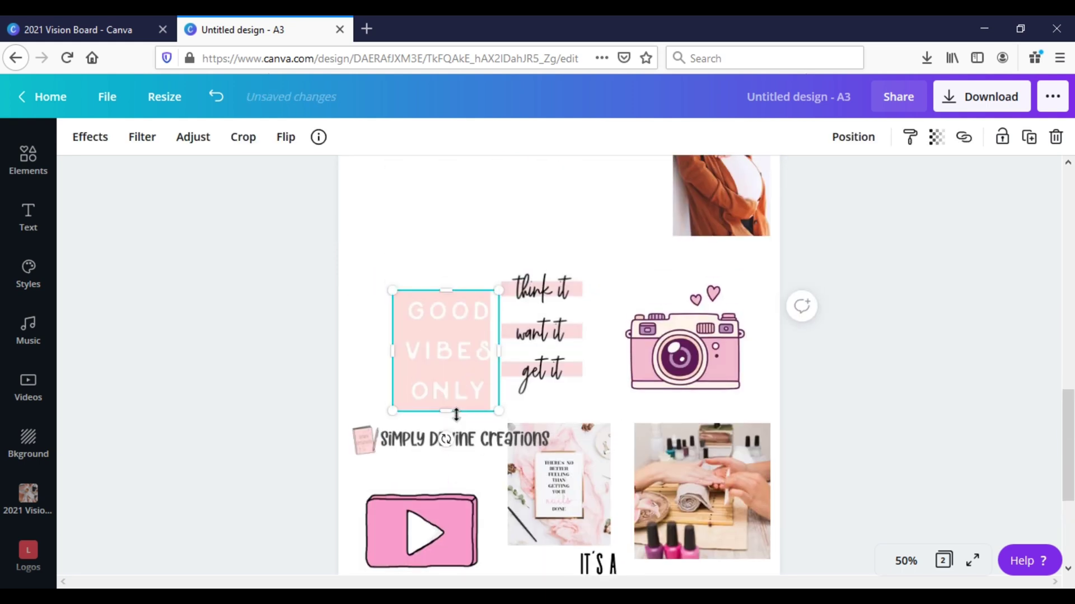
{"action": "left_click_drag", "start_coordinate": [448, 386], "coordinate": [476, 211]}
{"action": "scroll", "coordinate": [467, 317], "scroll_direction": "up", "scroll_amount": 4}
{"action": "mouse_move", "coordinate": [472, 403]}
{"action": "left_mouse_down"}
{"action": "mouse_move", "coordinate": [507, 250]}
{"action": "mouse_move", "coordinate": [500, 163]}
{"action": "left_mouse_up"}
{"action": "scroll", "coordinate": [504, 350], "scroll_direction": "up", "scroll_amount": 8}
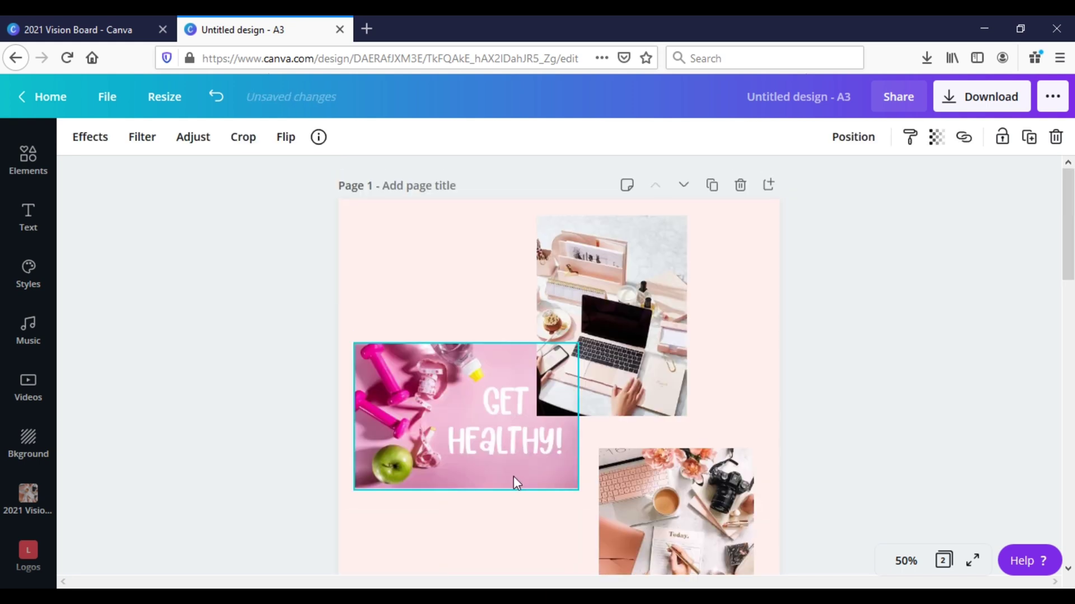
Position the "Good Vibes Only" graphic below the "Get Healthy!" image, overlapping the left edge of the coffee-and-planner photo.
{"action": "scroll", "coordinate": [513, 476], "scroll_direction": "down", "scroll_amount": 3}
{"action": "left_click_drag", "start_coordinate": [507, 544], "coordinate": [482, 240]}
{"action": "scroll", "coordinate": [478, 392], "scroll_direction": "up", "scroll_amount": 2}
{"action": "left_click_drag", "start_coordinate": [475, 352], "coordinate": [597, 519]}
Move the "Remember Why You Started" graphic from page 2 to the space above the "Get Healthy!" image on page 1.
{"action": "scroll", "coordinate": [586, 486], "scroll_direction": "down", "scroll_amount": 12}
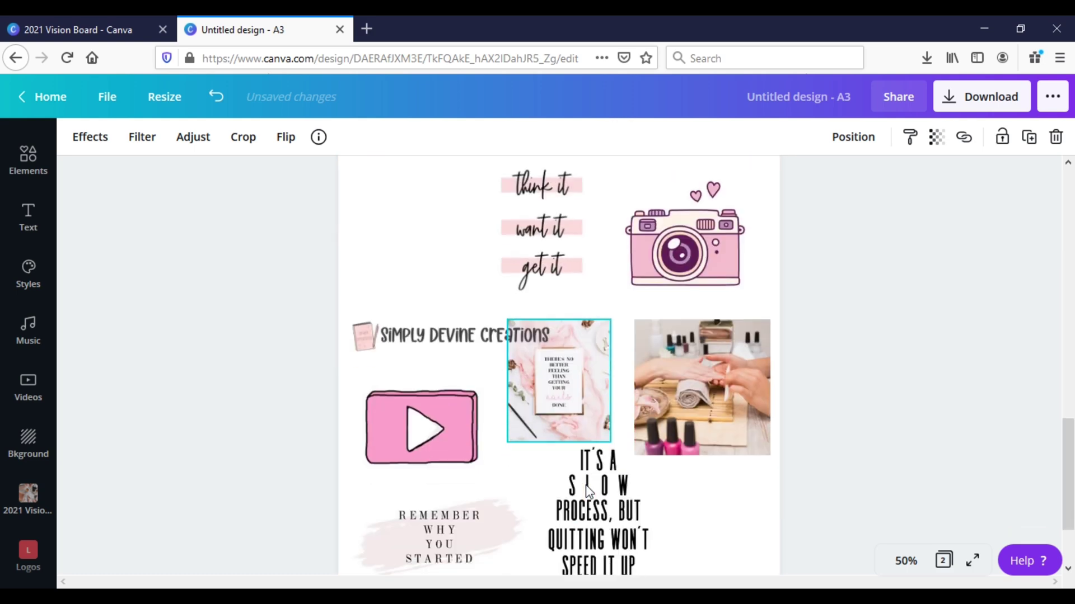
{"action": "left_click_drag", "start_coordinate": [456, 531], "coordinate": [507, 227]}
{"action": "scroll", "coordinate": [504, 377], "scroll_direction": "up", "scroll_amount": 5}
{"action": "left_click_drag", "start_coordinate": [460, 480], "coordinate": [477, 333]}
{"action": "scroll", "coordinate": [476, 332], "scroll_direction": "up", "scroll_amount": 4}
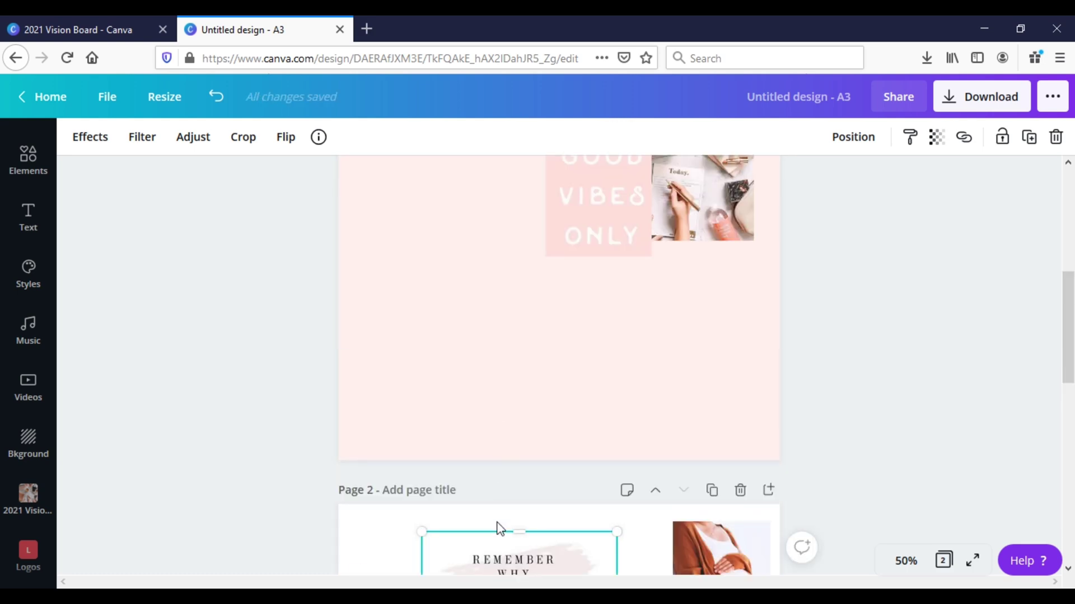
{"action": "left_click_drag", "start_coordinate": [500, 529], "coordinate": [456, 291]}
{"action": "scroll", "coordinate": [497, 408], "scroll_direction": "up", "scroll_amount": 5}
{"action": "scroll", "coordinate": [497, 493], "scroll_direction": "down", "scroll_amount": 3}
{"action": "scroll", "coordinate": [484, 221], "scroll_direction": "up", "scroll_amount": 5}
Crop the "Remember Why You Started" graphic closer to its brush stroke and text.
{"action": "left_click", "coordinate": [243, 137]}
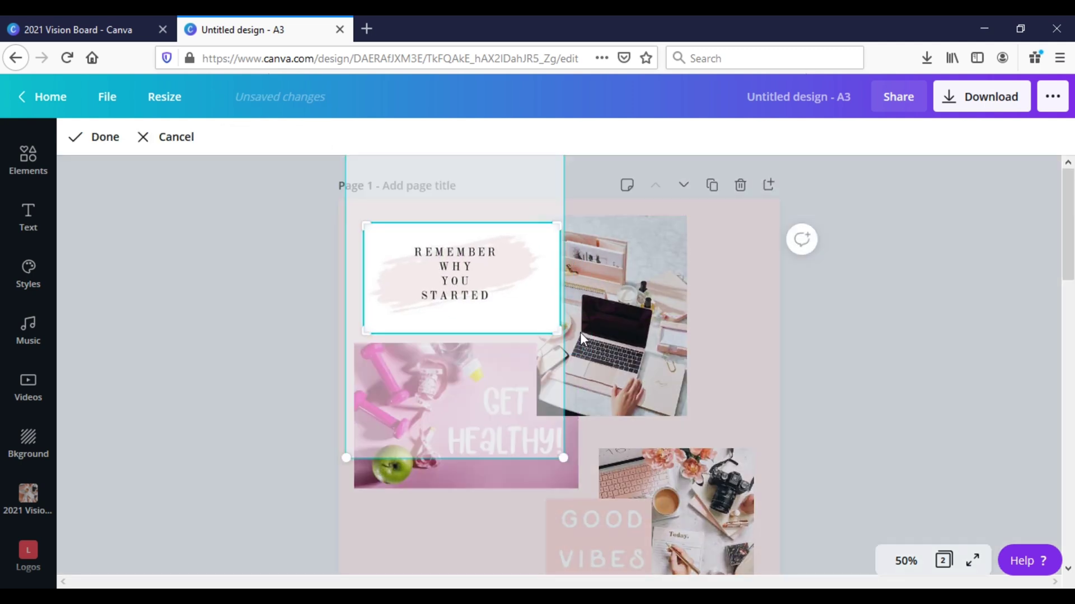
{"action": "left_click_drag", "start_coordinate": [553, 331], "coordinate": [546, 320]}
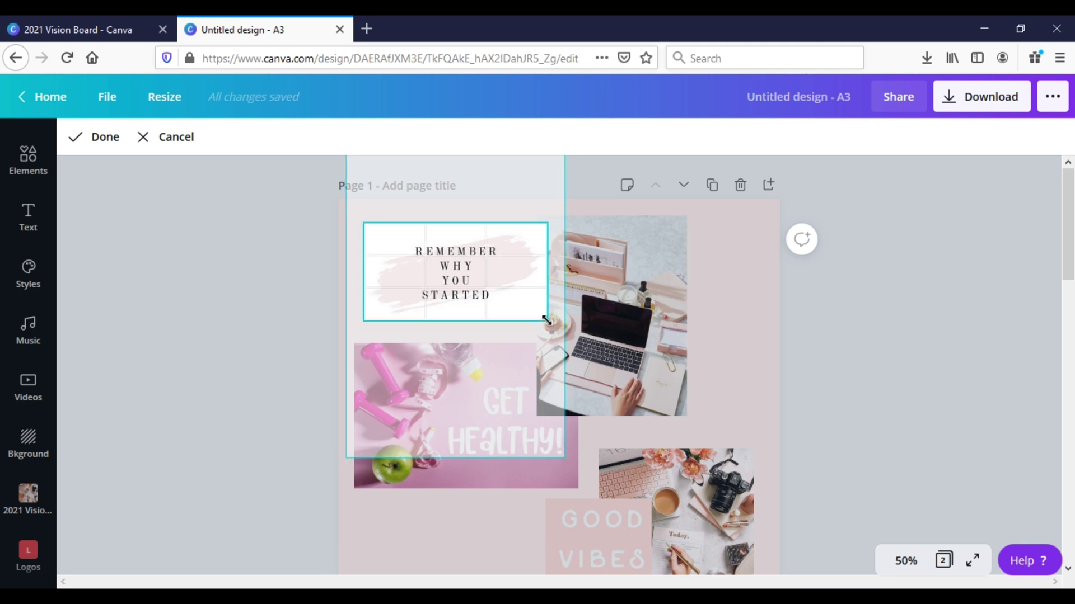
{"action": "left_click_drag", "start_coordinate": [365, 223], "coordinate": [367, 230]}
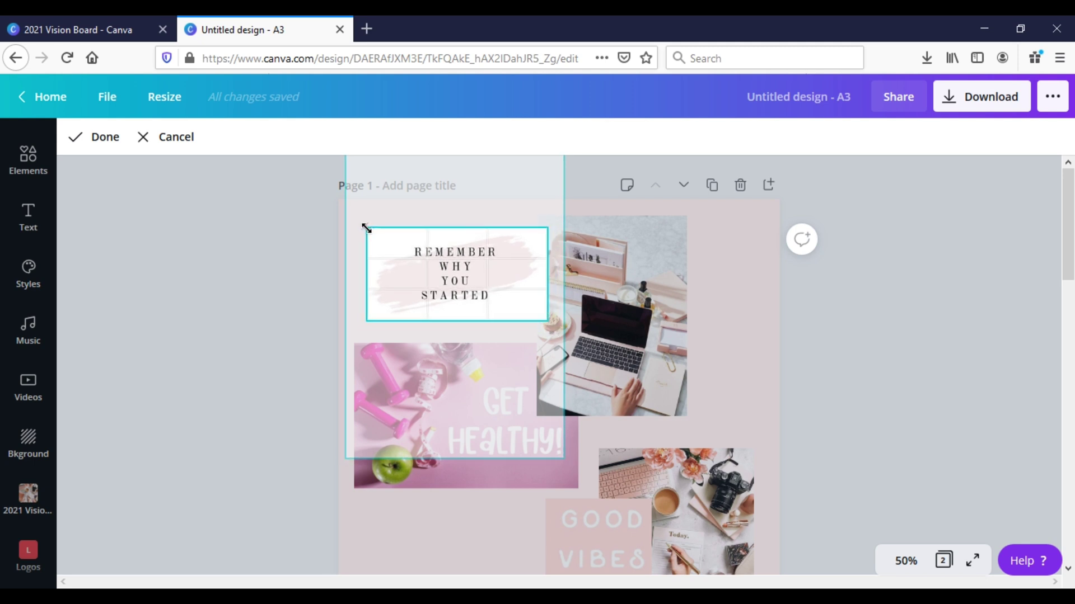
{"action": "left_click", "coordinate": [99, 140]}
Enlarge the "Remember Why You Started" graphic slightly and align its left edge with the "Get Healthy!" image.
{"action": "left_click_drag", "start_coordinate": [363, 226], "coordinate": [349, 218]}
{"action": "left_click_drag", "start_coordinate": [457, 295], "coordinate": [461, 301]}
{"action": "left_click", "coordinate": [935, 426]}
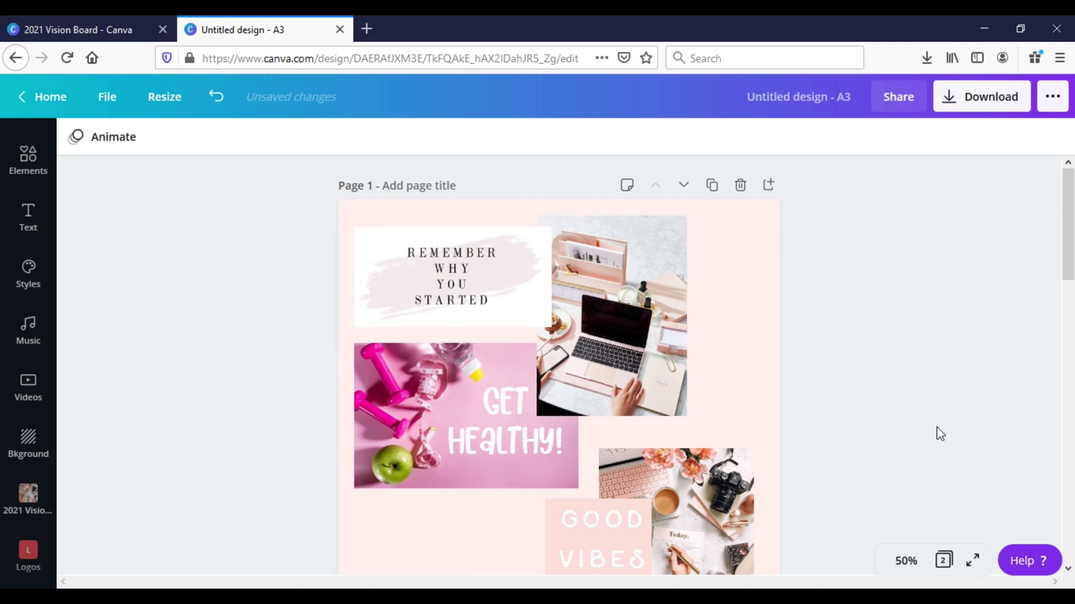
Check the quote images left over on page 2 and review the arrangement on page 1.
{"action": "scroll", "coordinate": [838, 392], "scroll_direction": "down", "scroll_amount": 5}
{"action": "left_click_drag", "start_coordinate": [695, 367], "coordinate": [449, 431]}
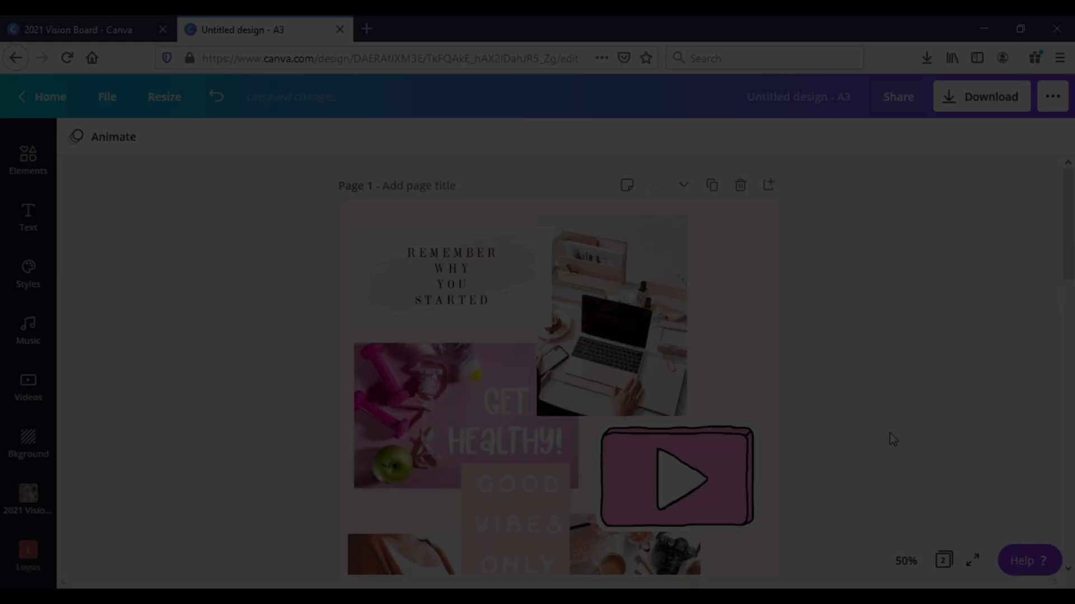
{"action": "scroll", "coordinate": [876, 386], "scroll_direction": "down", "scroll_amount": 15}
{"action": "left_click", "coordinate": [725, 400]}
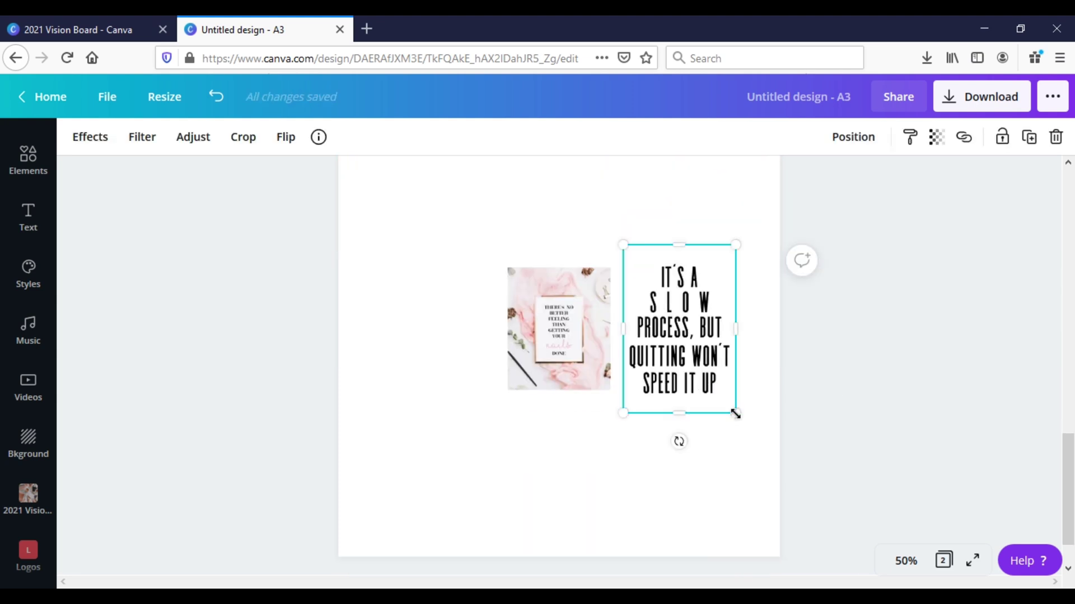
{"action": "mouse_move", "coordinate": [734, 413]}
{"action": "left_mouse_down"}
{"action": "mouse_move", "coordinate": [678, 321]}
{"action": "mouse_move", "coordinate": [712, 413]}
{"action": "left_mouse_up"}
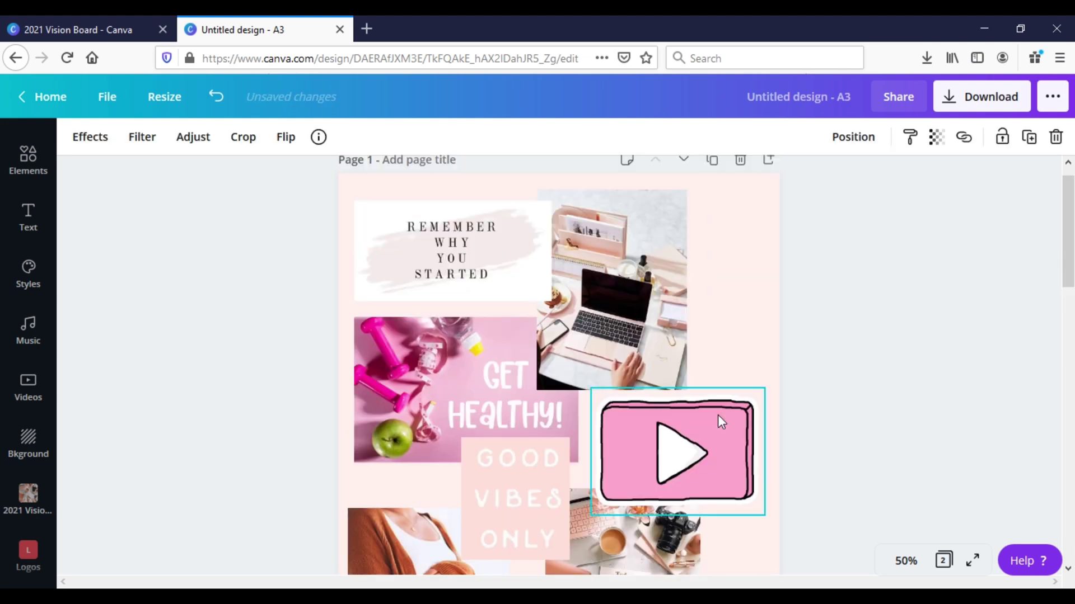
{"action": "scroll", "coordinate": [738, 309], "scroll_direction": "up", "scroll_amount": 1}
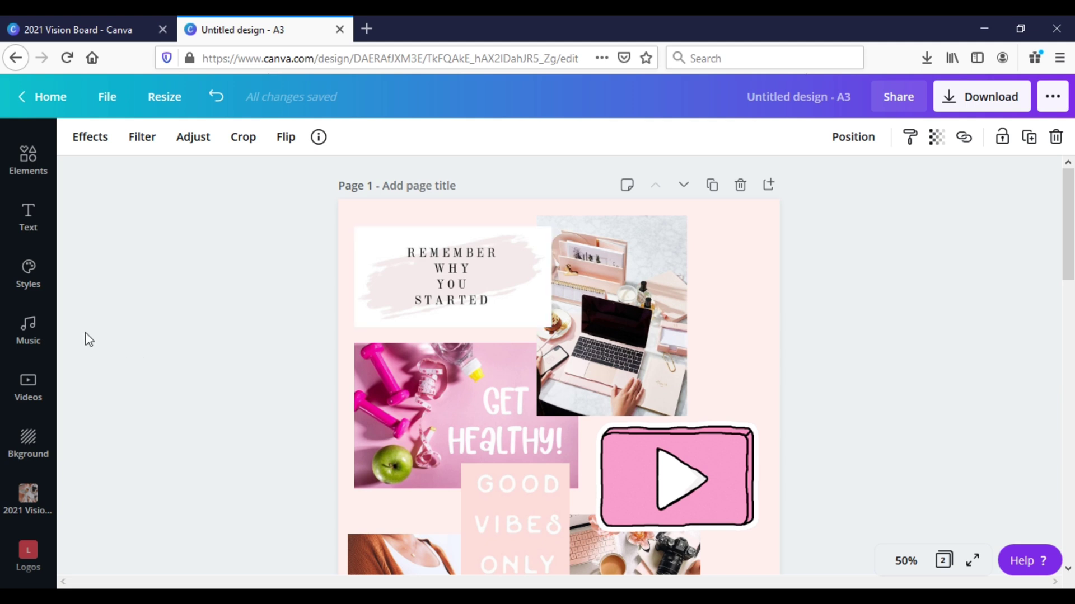
Browse the elements library and show the full Organic Summer collection.
{"action": "left_click", "coordinate": [24, 162]}
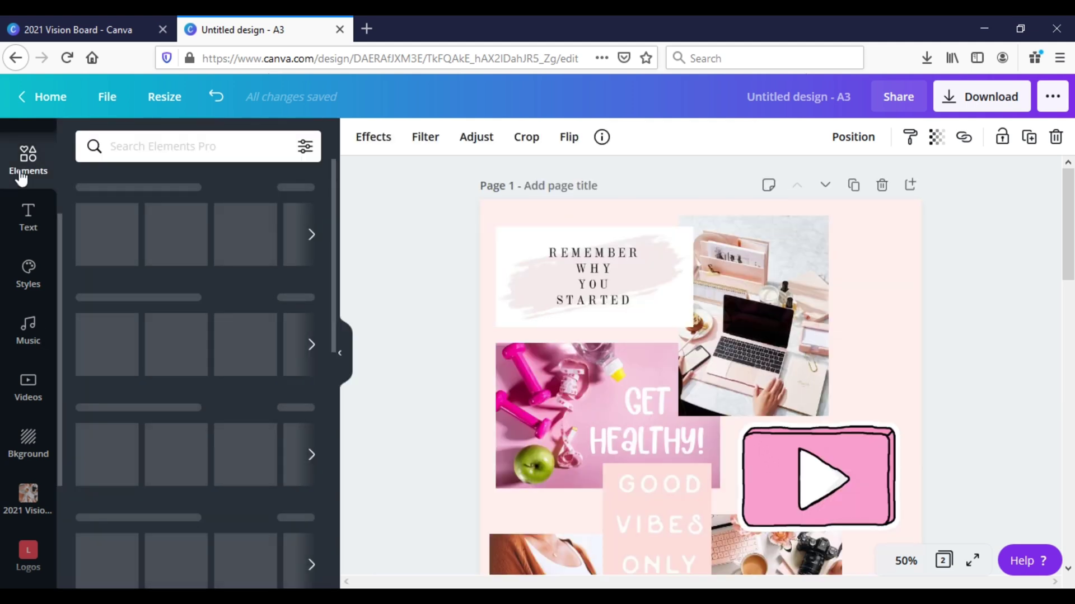
{"action": "scroll", "coordinate": [247, 369], "scroll_direction": "down", "scroll_amount": 12}
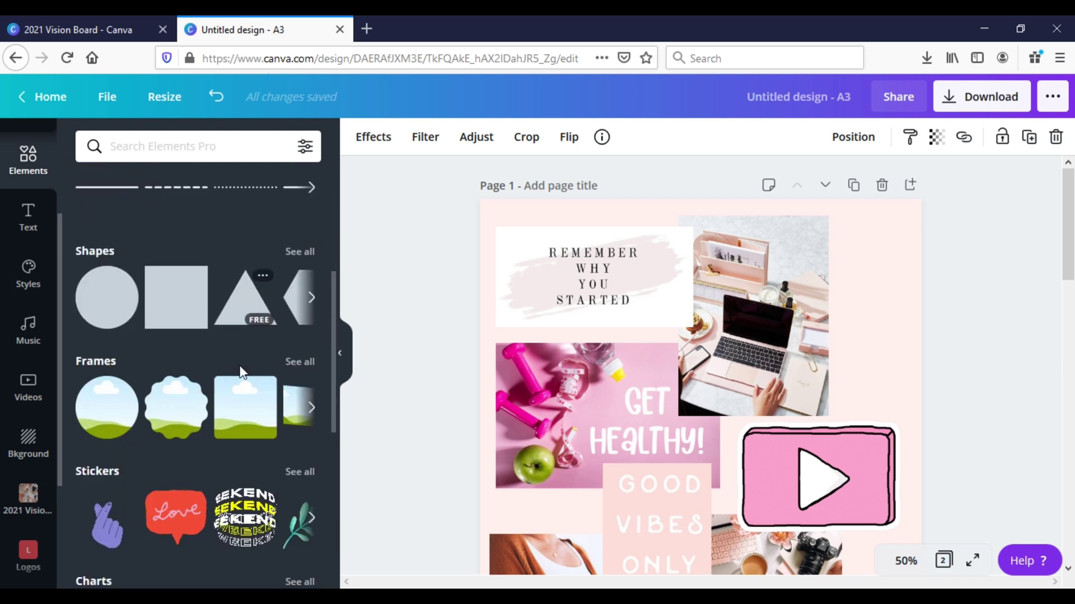
{"action": "scroll", "coordinate": [241, 374], "scroll_direction": "down", "scroll_amount": 15}
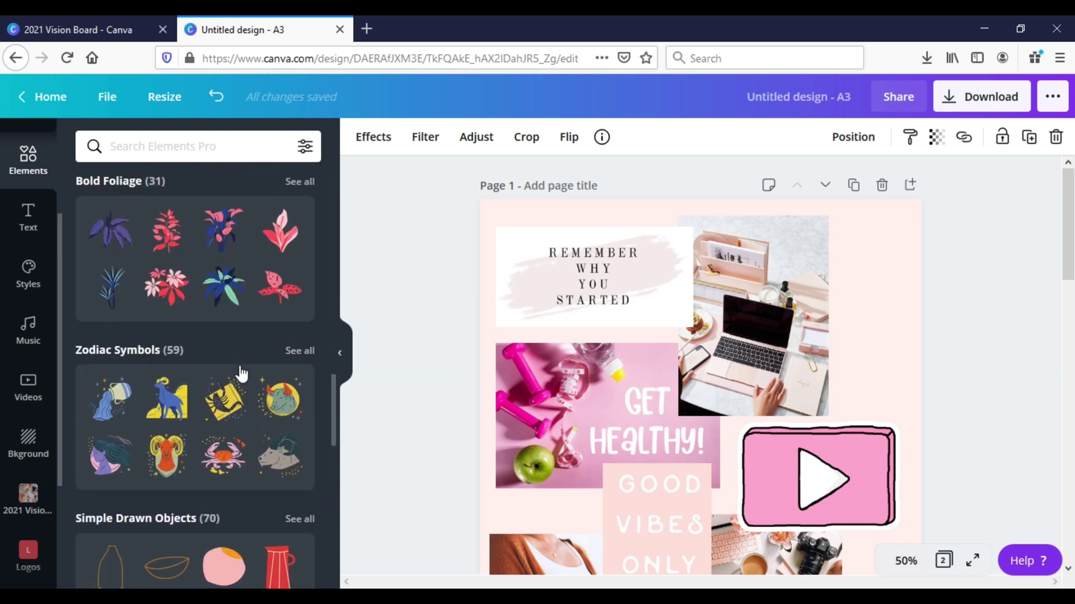
{"action": "scroll", "coordinate": [241, 373], "scroll_direction": "down", "scroll_amount": 12}
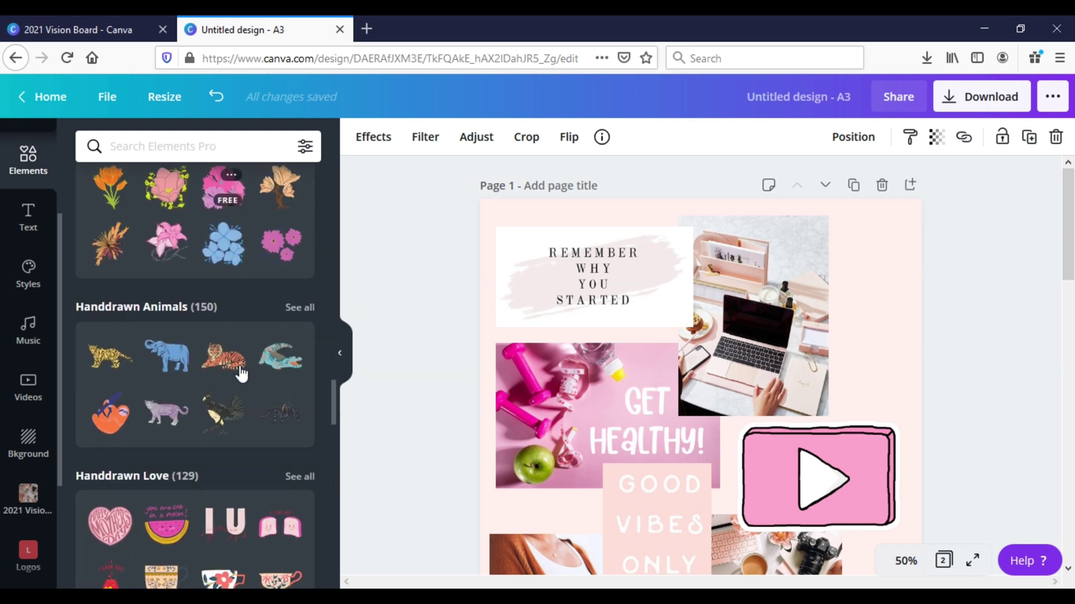
{"action": "scroll", "coordinate": [239, 365], "scroll_direction": "down", "scroll_amount": 13}
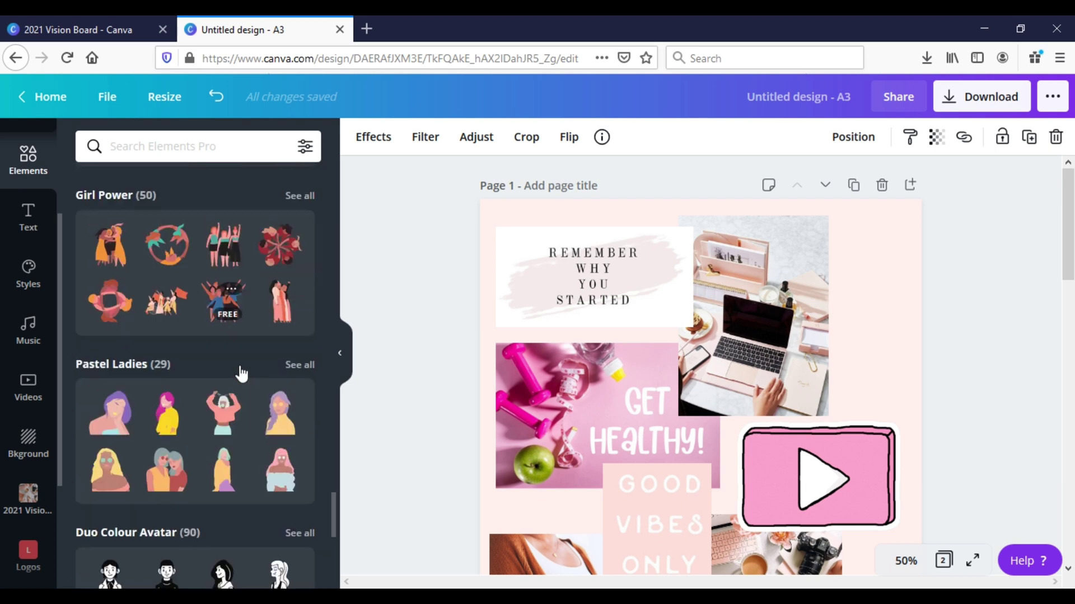
{"action": "scroll", "coordinate": [240, 365], "scroll_direction": "down", "scroll_amount": 6}
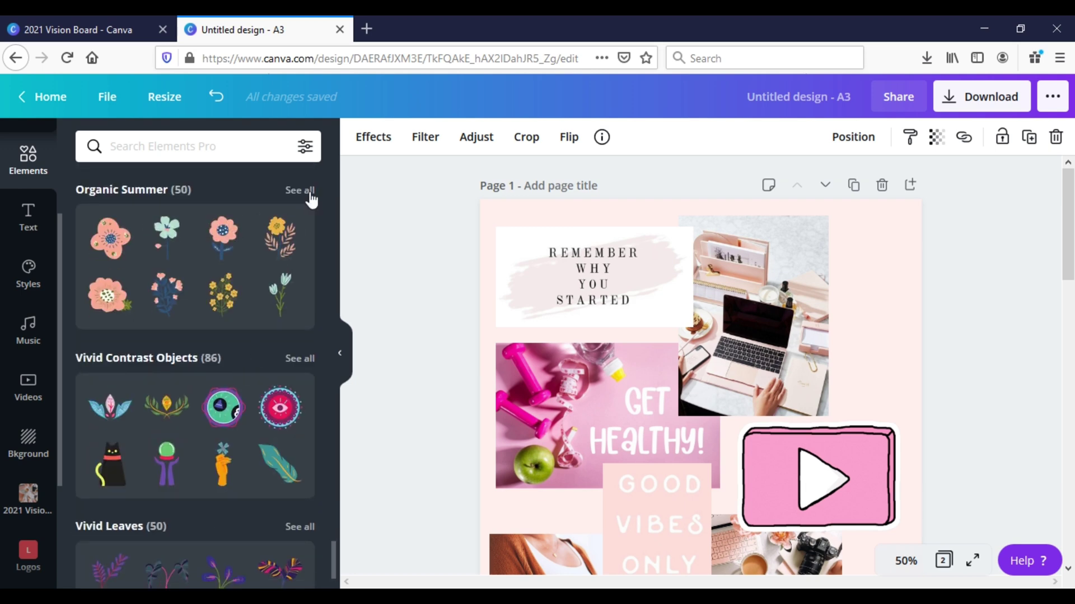
{"action": "left_click", "coordinate": [307, 191]}
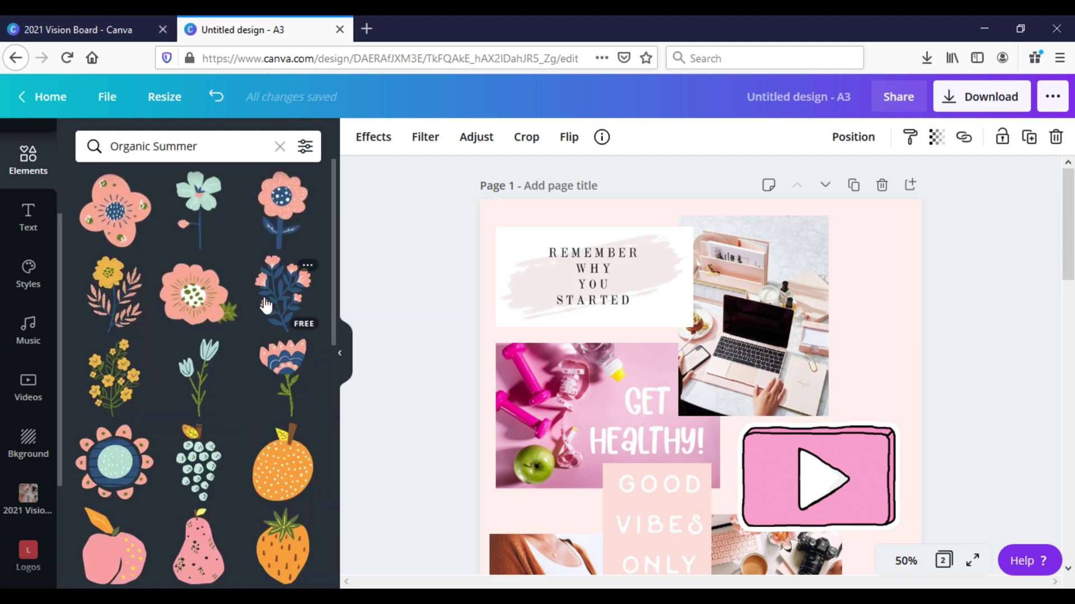
Add the blue-and-coral floral branch to the upper-right corner of page 1, tilted to the left.
{"action": "left_click", "coordinate": [266, 305]}
{"action": "left_click_drag", "start_coordinate": [699, 484], "coordinate": [831, 306]}
{"action": "left_click_drag", "start_coordinate": [922, 454], "coordinate": [886, 343]}
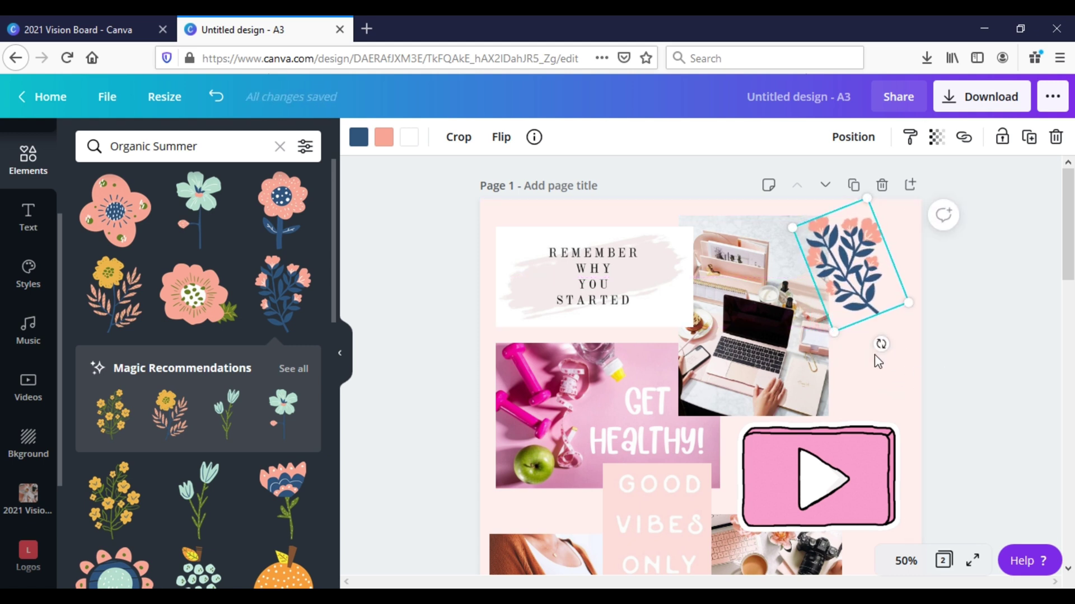
Move the floral branch down beside the coffee-and-planner photo, above the manicure photo, and enlarge it slightly.
{"action": "scroll", "coordinate": [875, 355], "scroll_direction": "down", "scroll_amount": 1}
{"action": "left_click_drag", "start_coordinate": [856, 241], "coordinate": [819, 505]}
{"action": "scroll", "coordinate": [819, 505], "scroll_direction": "down", "scroll_amount": 4}
{"action": "left_click_drag", "start_coordinate": [825, 252], "coordinate": [883, 291]}
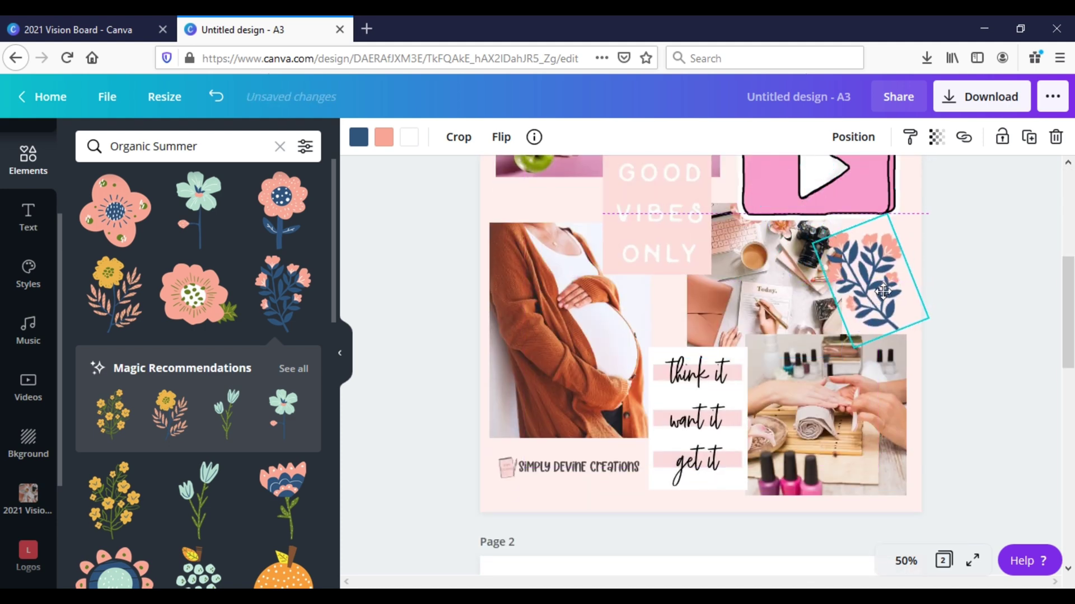
{"action": "left_click_drag", "start_coordinate": [886, 211], "coordinate": [890, 209]}
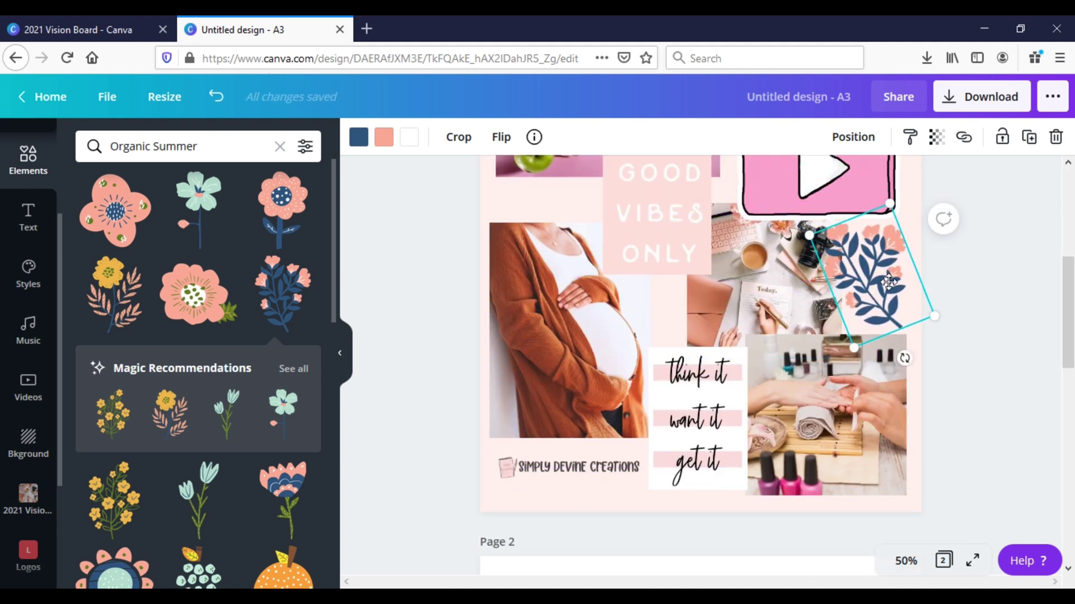
Recolour the floral branch's blue and coral parts with two dusty pinks from the SDC palette.
{"action": "left_click", "coordinate": [359, 137]}
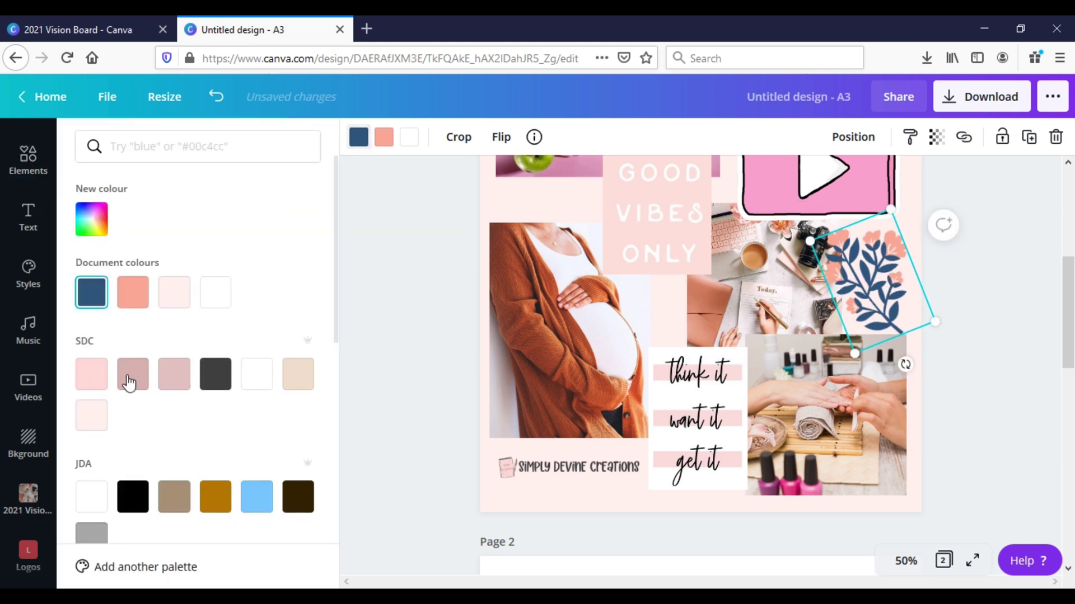
{"action": "left_click", "coordinate": [130, 376]}
{"action": "left_click", "coordinate": [89, 385]}
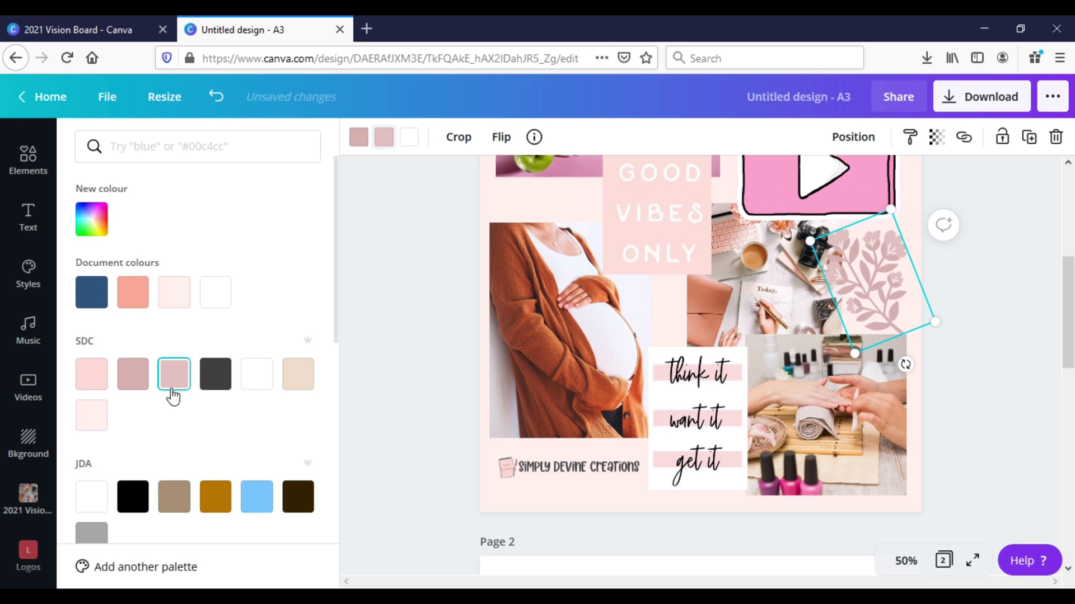
{"action": "left_click", "coordinate": [976, 458]}
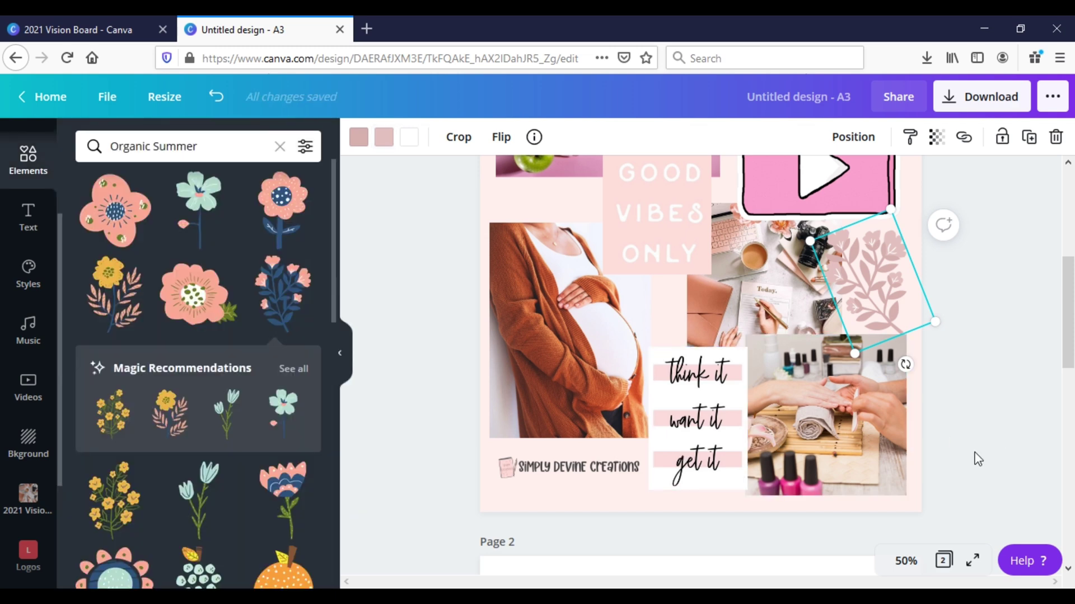
Delete the floral branch from page 1 and look through the remaining Organic Summer elements.
{"action": "scroll", "coordinate": [957, 456], "scroll_direction": "up", "scroll_amount": 2}
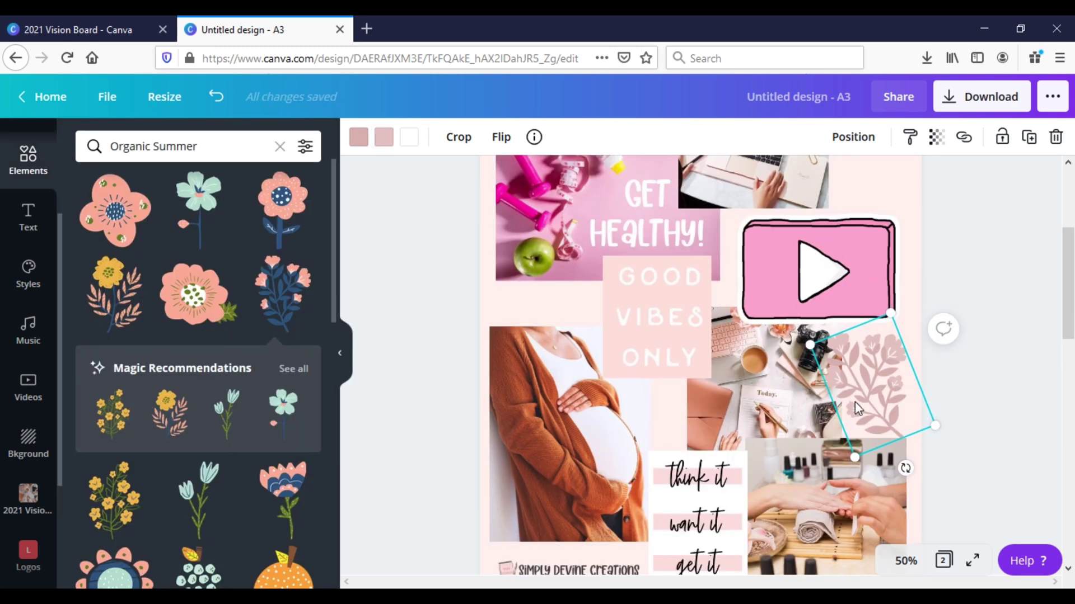
{"action": "left_click", "coordinate": [1055, 136]}
{"action": "scroll", "coordinate": [214, 475], "scroll_direction": "down", "scroll_amount": 6}
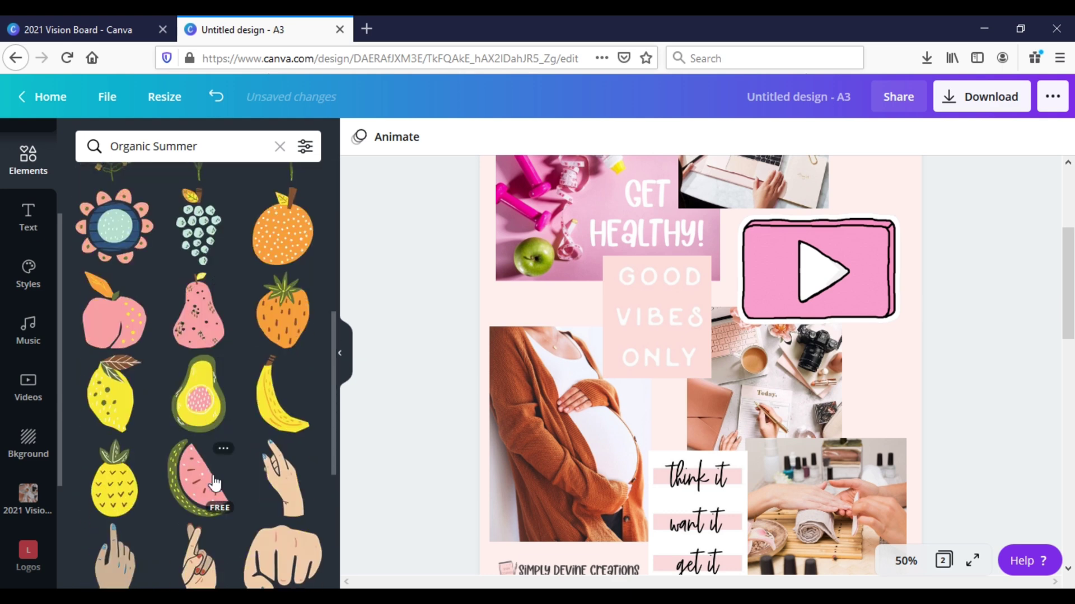
{"action": "scroll", "coordinate": [214, 482], "scroll_direction": "down", "scroll_amount": 6}
{"action": "scroll", "coordinate": [213, 474], "scroll_direction": "down", "scroll_amount": 10}
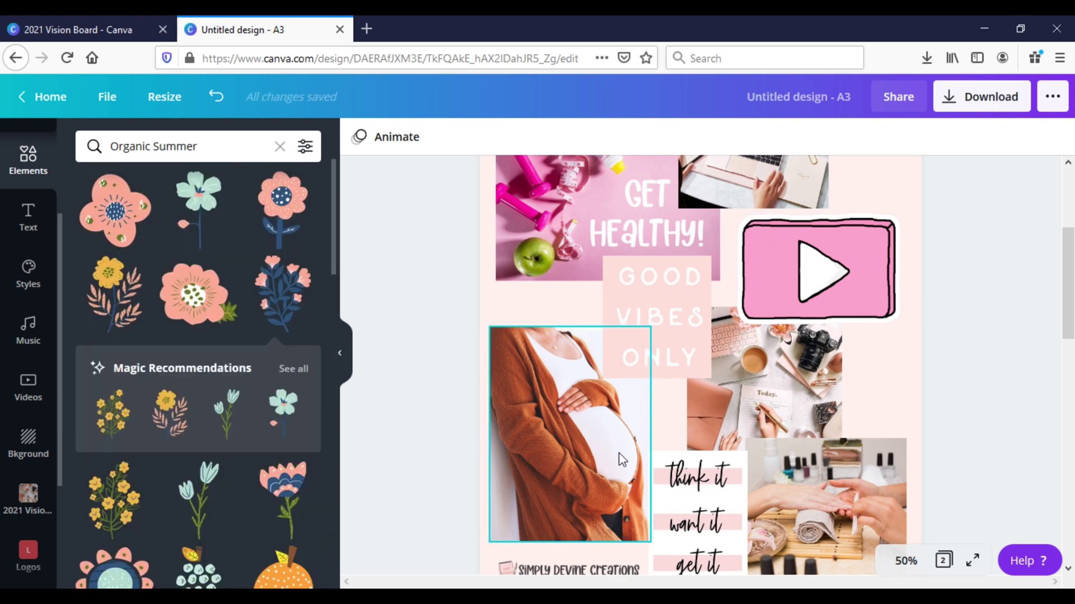
{"action": "scroll", "coordinate": [619, 453], "scroll_direction": "up", "scroll_amount": 4}
Search the elements library for "sparkle".
{"action": "left_click", "coordinate": [169, 146]}
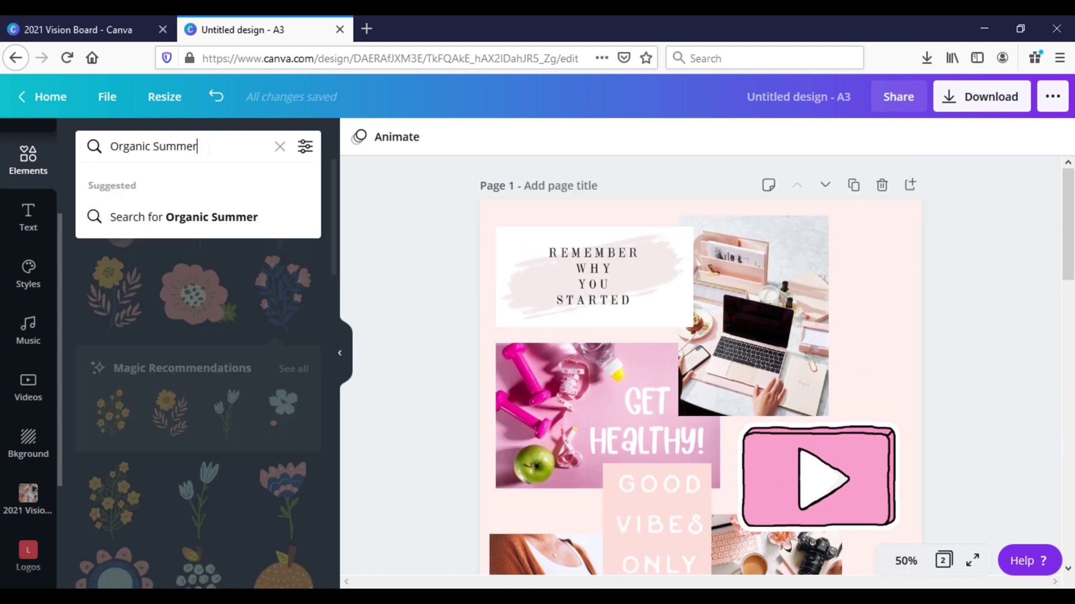
{"action": "key", "text": "ctrl+a"}
{"action": "type", "text": "sparkle"}
{"action": "key", "text": "Return"}
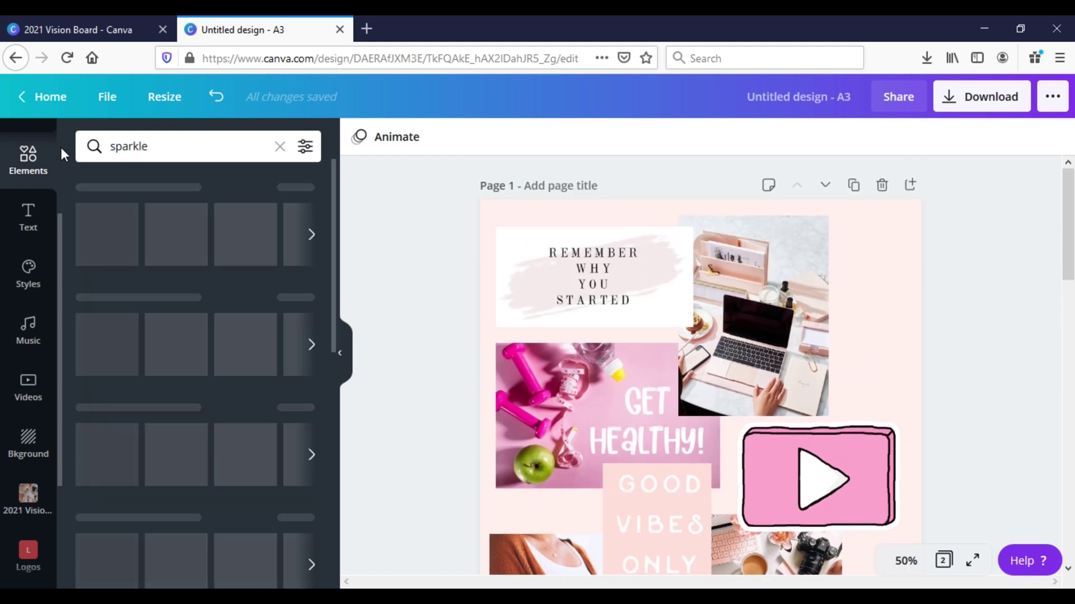
Filter the sparkle search results to show only static elements.
{"action": "left_click", "coordinate": [305, 146]}
{"action": "left_click", "coordinate": [113, 359]}
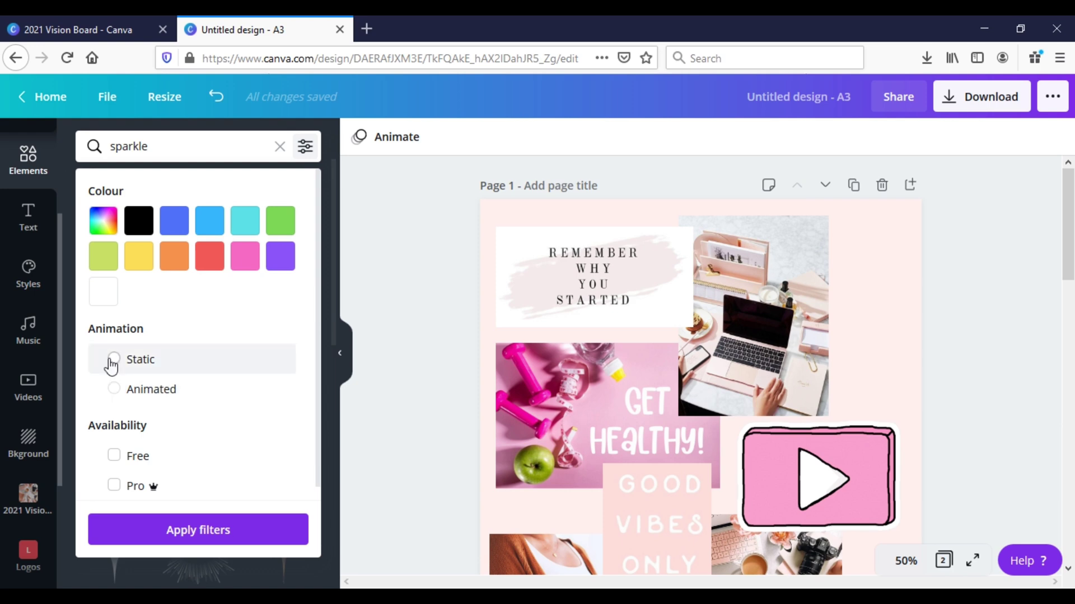
{"action": "left_click", "coordinate": [207, 531]}
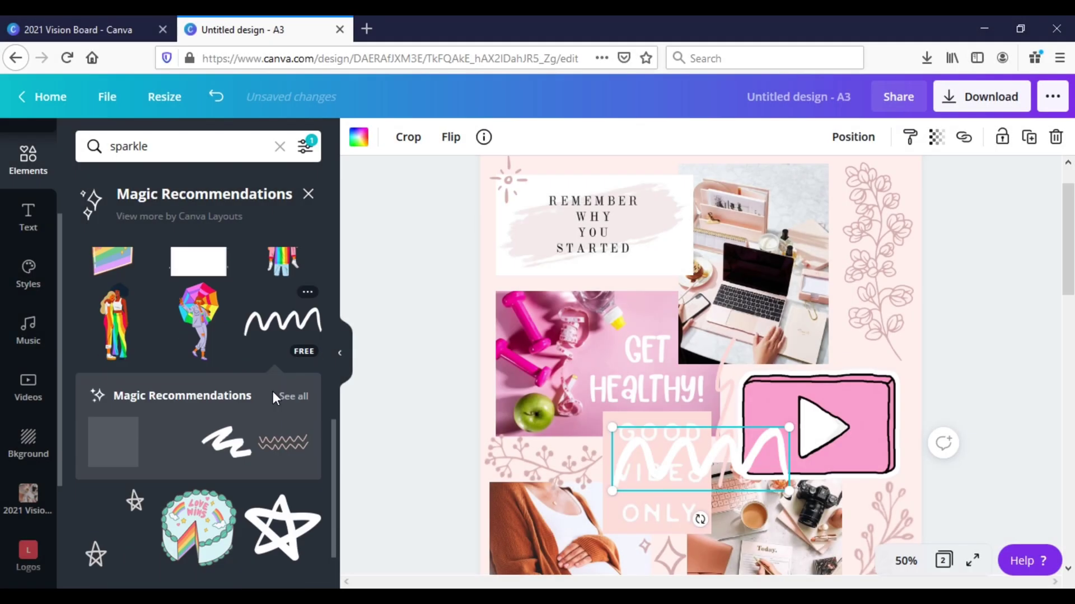
Move the white squiggle line to the page's upper edge, between the quote and the laptop photo, and shrink it slightly.
{"action": "scroll", "coordinate": [273, 391], "scroll_direction": "down", "scroll_amount": 1}
{"action": "mouse_move", "coordinate": [644, 460]}
{"action": "left_mouse_down"}
{"action": "mouse_move", "coordinate": [644, 380]}
{"action": "mouse_move", "coordinate": [572, 292]}
{"action": "mouse_move", "coordinate": [602, 199]}
{"action": "left_mouse_up"}
{"action": "scroll", "coordinate": [644, 368], "scroll_direction": "up", "scroll_amount": 1}
{"action": "mouse_move", "coordinate": [747, 279]}
{"action": "left_mouse_down"}
{"action": "mouse_move", "coordinate": [706, 264]}
{"action": "mouse_move", "coordinate": [696, 226]}
{"action": "left_mouse_up"}
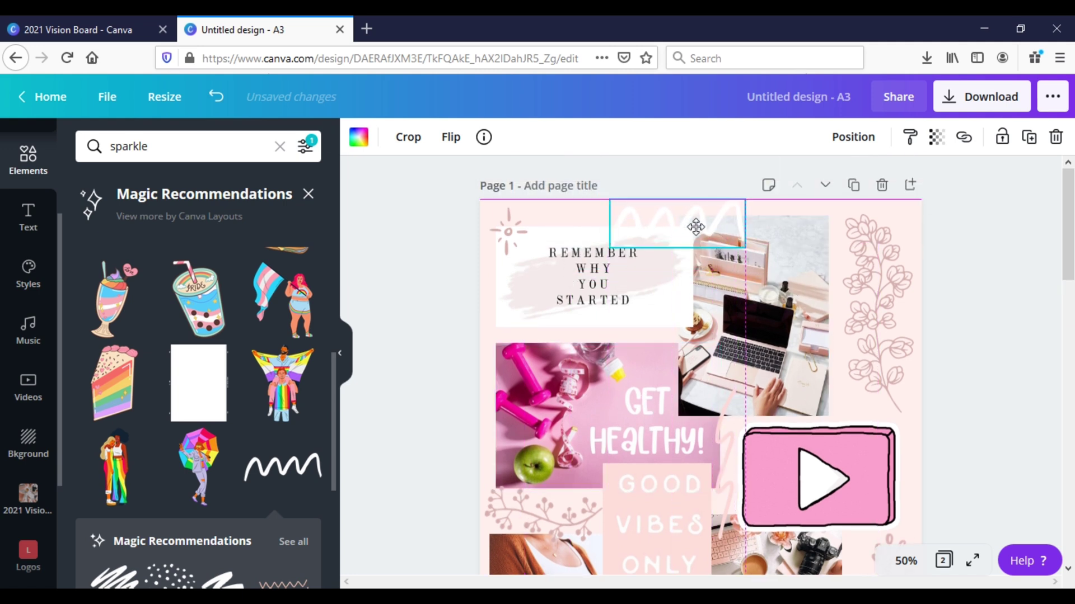
Recolour the squiggle with the first light pink of the SDC palette and place it between the "Remember why you started" quote and the "Get healthy!" photo.
{"action": "left_click", "coordinate": [358, 137]}
{"action": "left_click", "coordinate": [83, 380]}
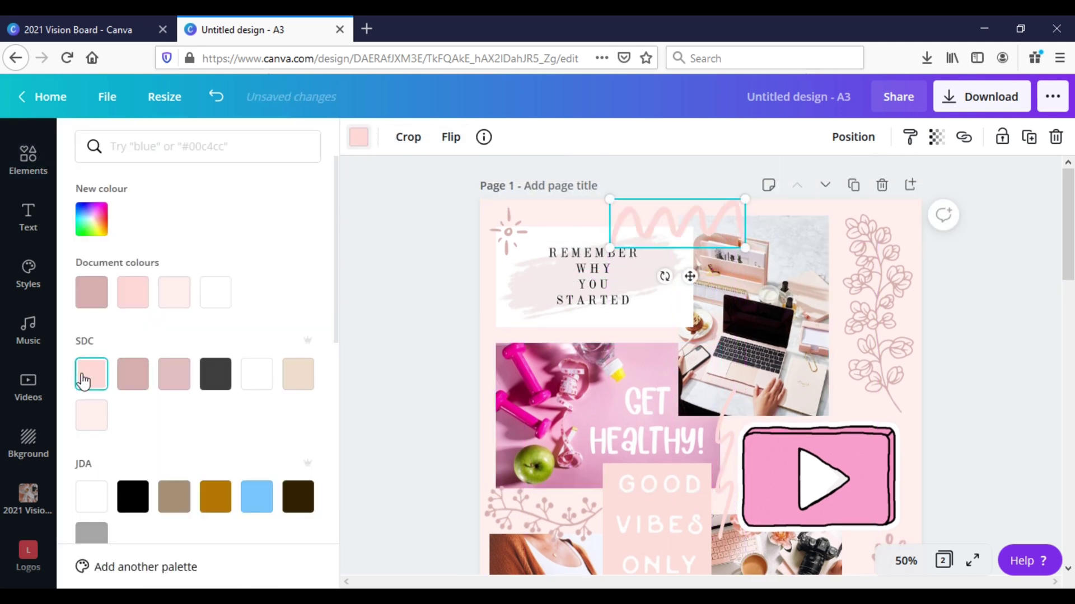
{"action": "left_click", "coordinate": [974, 467]}
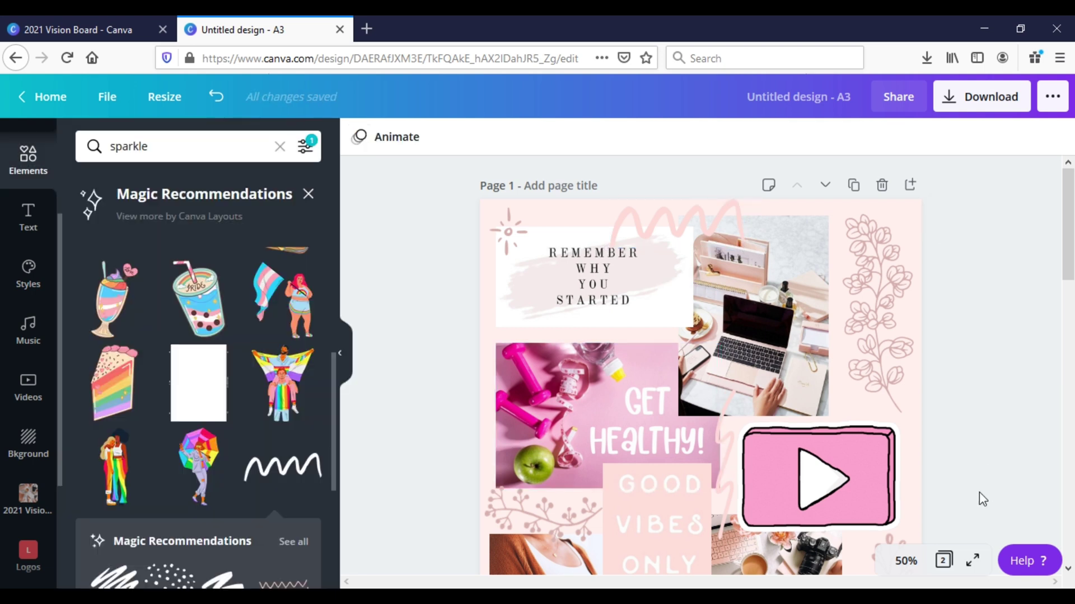
{"action": "left_click_drag", "start_coordinate": [696, 212], "coordinate": [653, 323]}
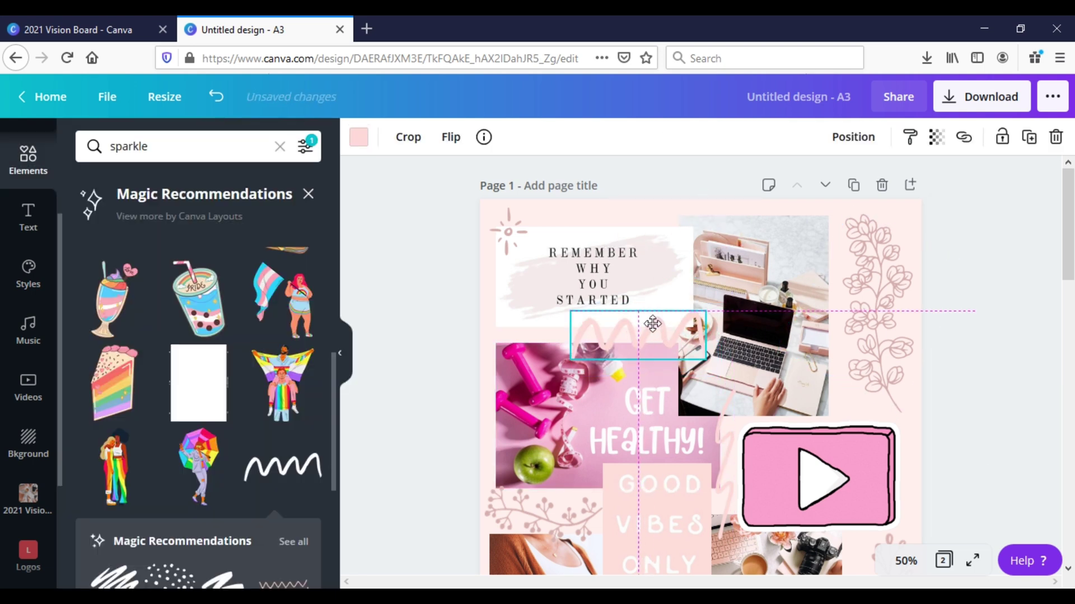
{"action": "left_click", "coordinate": [1031, 401]}
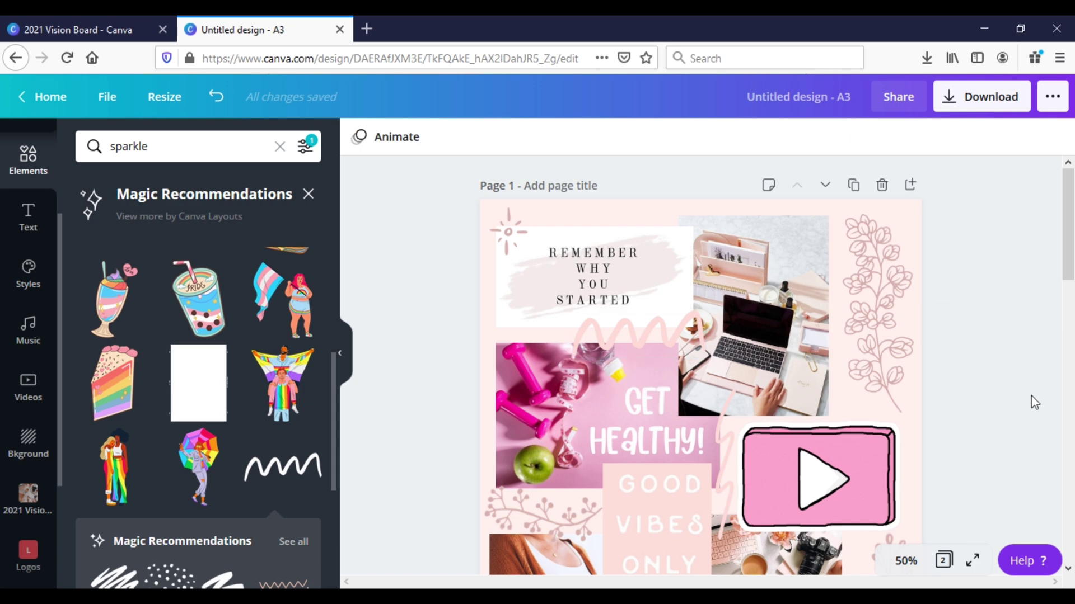
Check the complete vision board and delete page 2 from the design.
{"action": "scroll", "coordinate": [1036, 410], "scroll_direction": "down", "scroll_amount": 3}
{"action": "scroll", "coordinate": [1026, 429], "scroll_direction": "down", "scroll_amount": 3}
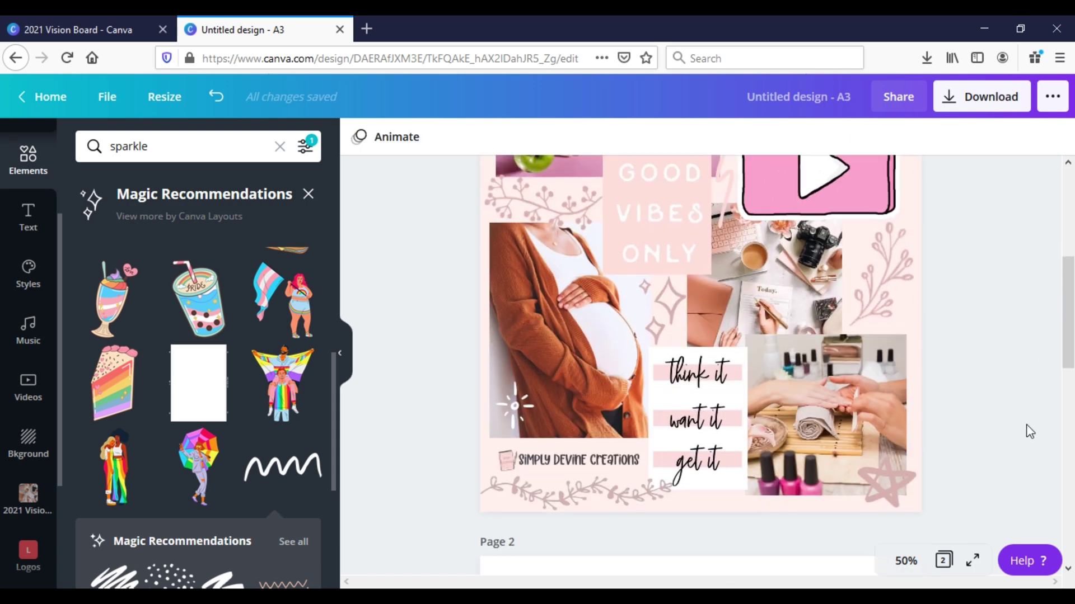
{"action": "scroll", "coordinate": [1029, 432], "scroll_direction": "up", "scroll_amount": 6}
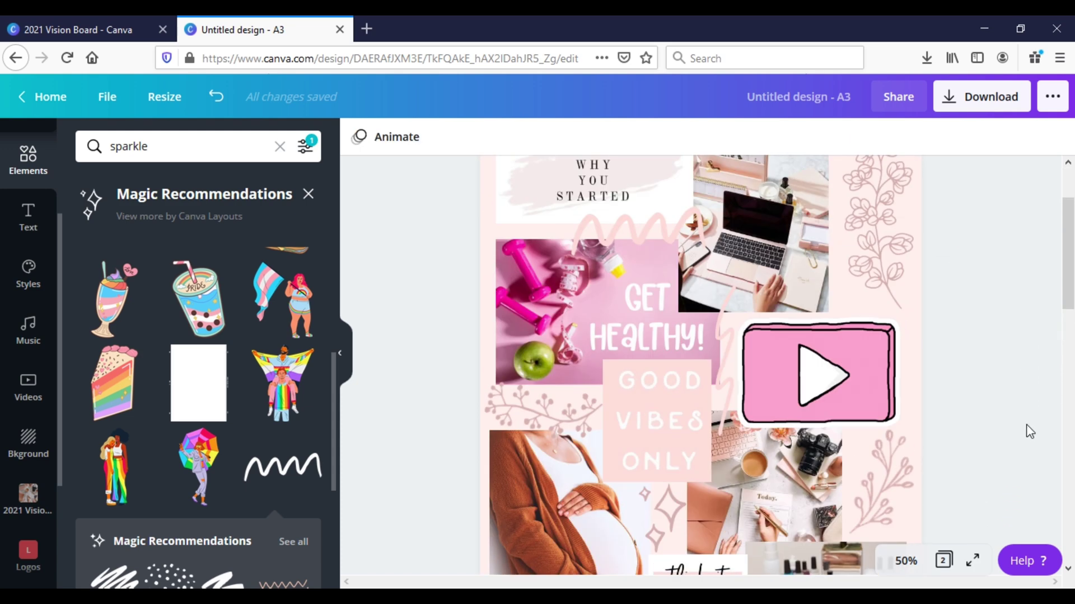
{"action": "left_click", "coordinate": [908, 563]}
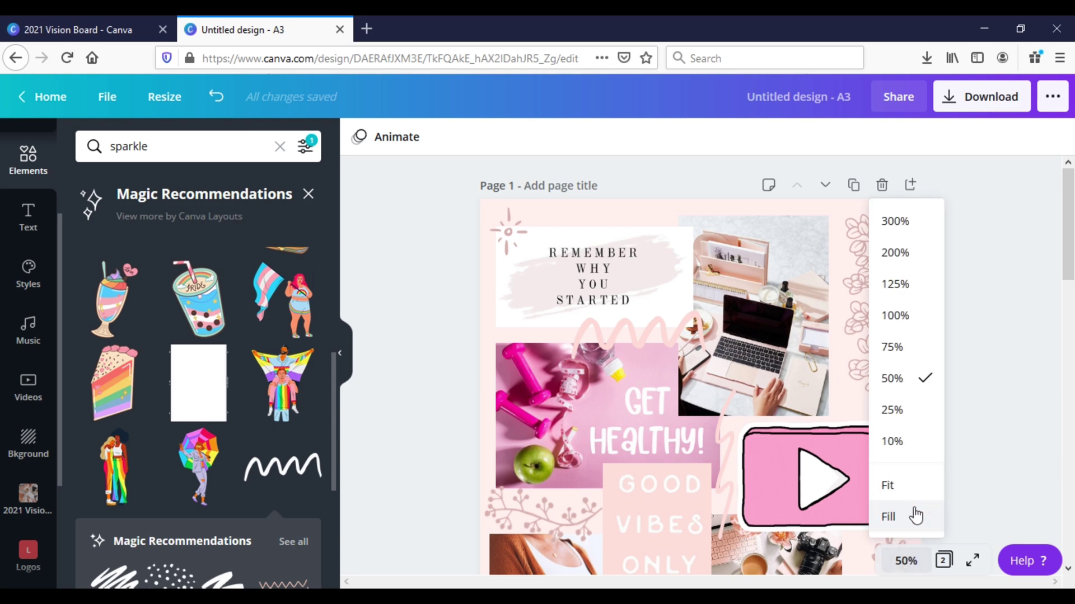
{"action": "left_click", "coordinate": [898, 482]}
{"action": "left_click", "coordinate": [343, 350]}
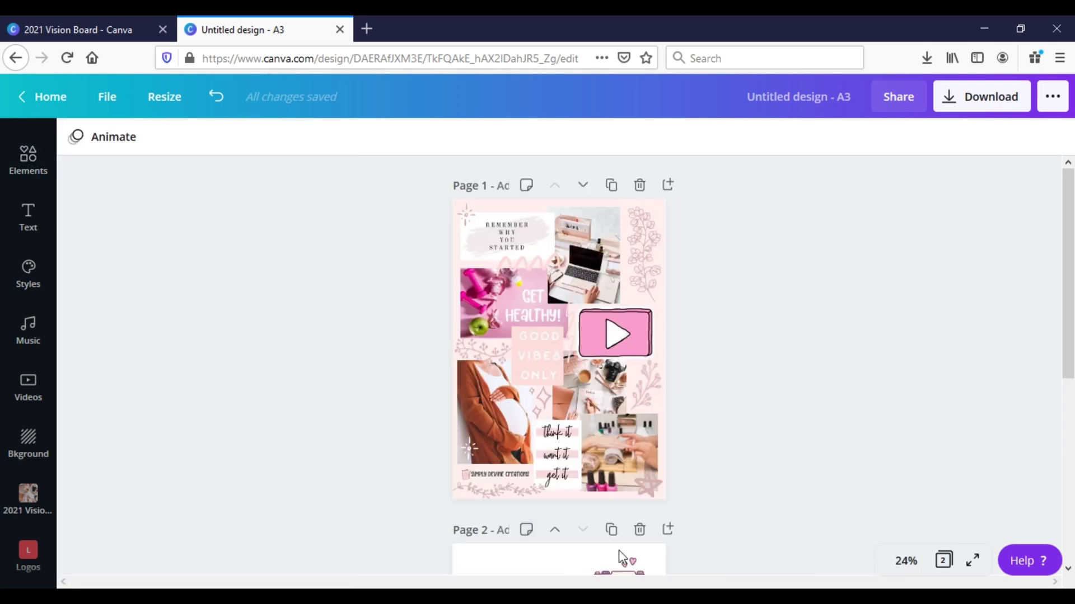
{"action": "left_click", "coordinate": [640, 529]}
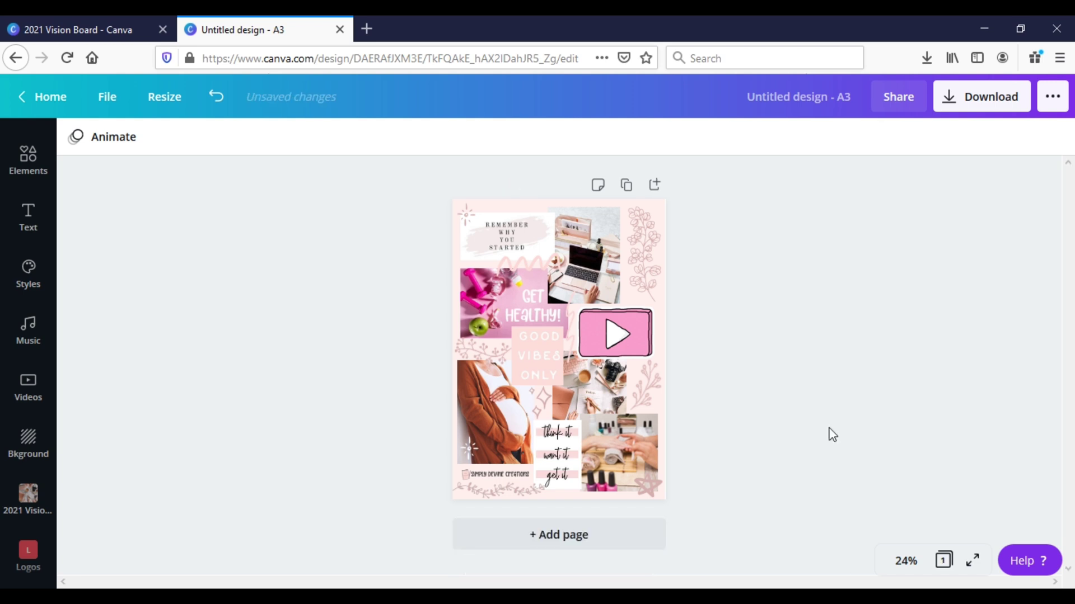
Examine the vision board's layout and details at 100% zoom.
{"action": "left_click", "coordinate": [914, 562]}
{"action": "left_click", "coordinate": [902, 314]}
{"action": "scroll", "coordinate": [825, 399], "scroll_direction": "up", "scroll_amount": 7}
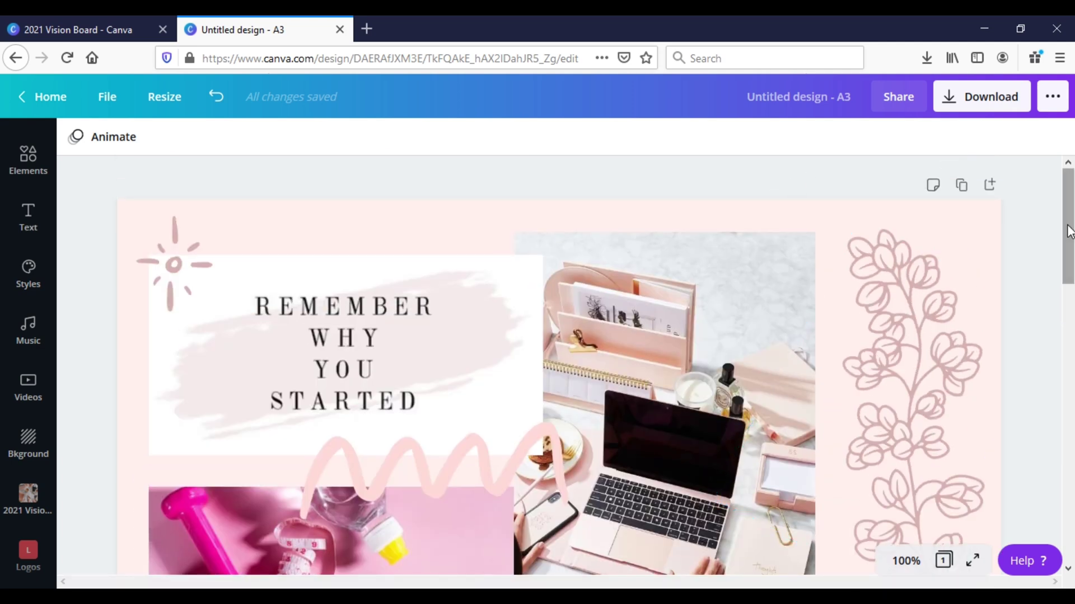
{"action": "mouse_move", "coordinate": [1068, 228]}
{"action": "left_mouse_down"}
{"action": "mouse_move", "coordinate": [1067, 529]}
{"action": "mouse_move", "coordinate": [1069, 180]}
{"action": "left_mouse_up"}
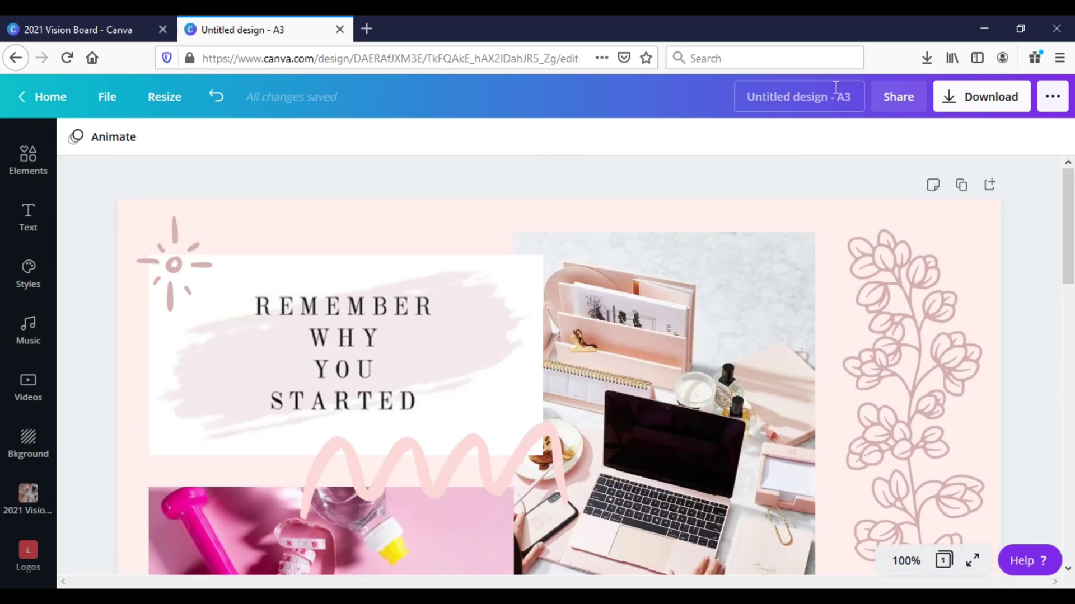
Rename the design as "2021 Vision Board".
{"action": "left_click", "coordinate": [799, 92]}
{"action": "type", "text": "V"}
{"action": "key", "text": "BackSpace"}
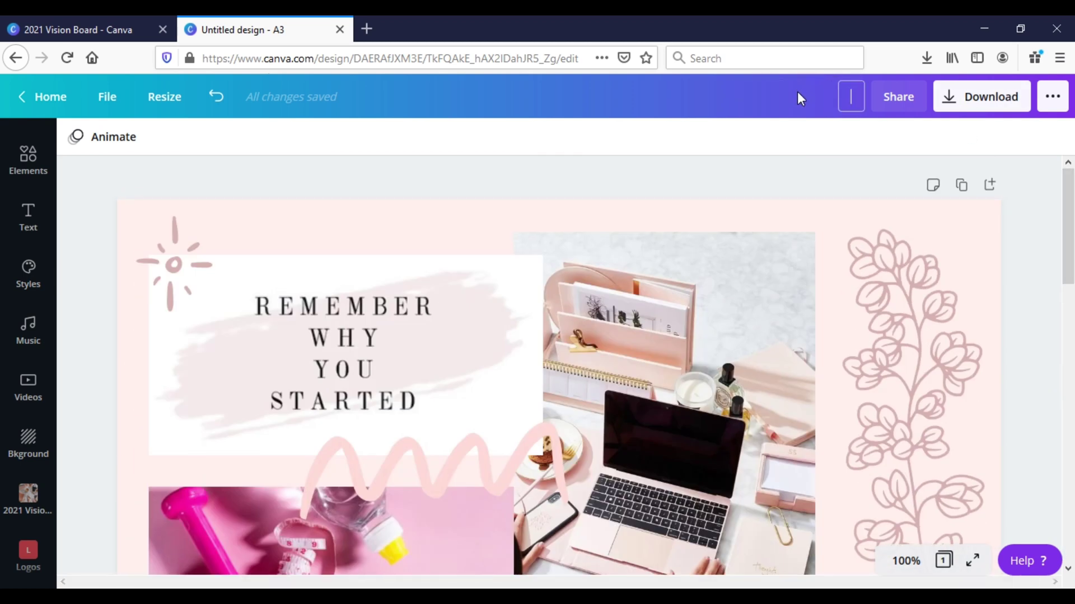
{"action": "type", "text": "2021 Vision Board"}
{"action": "key", "text": "Return"}
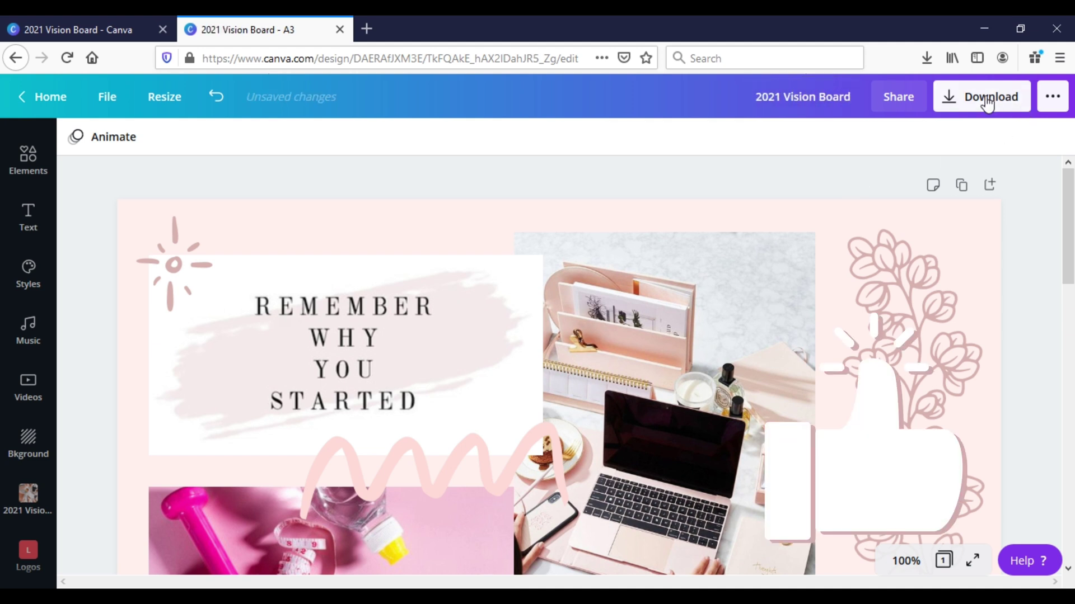
Download the vision board as a PDF Standard file.
{"action": "left_click", "coordinate": [988, 102]}
{"action": "left_click", "coordinate": [919, 216]}
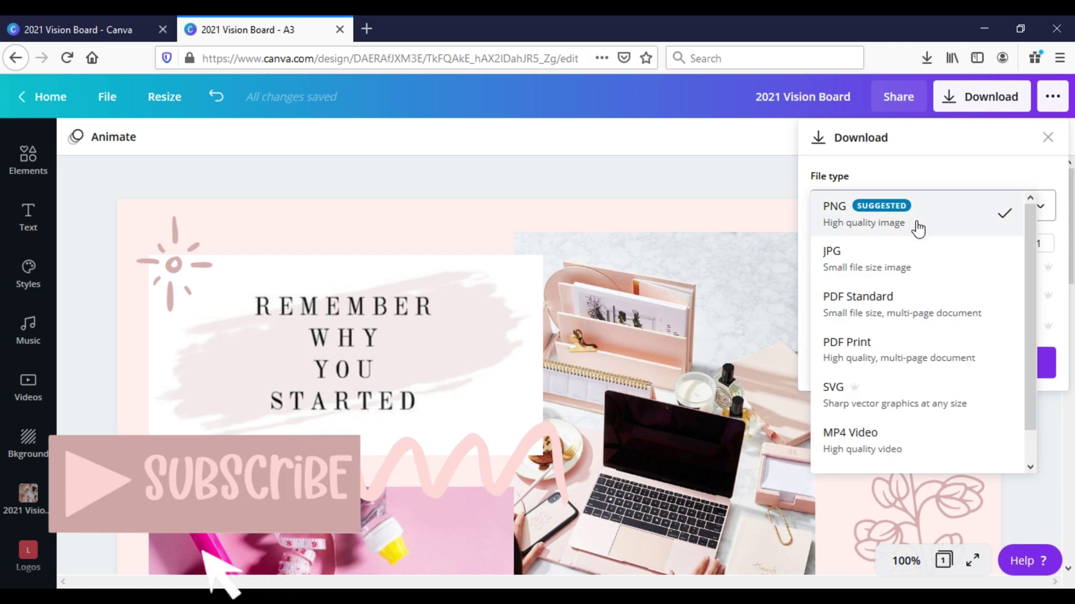
{"action": "left_click", "coordinate": [894, 303]}
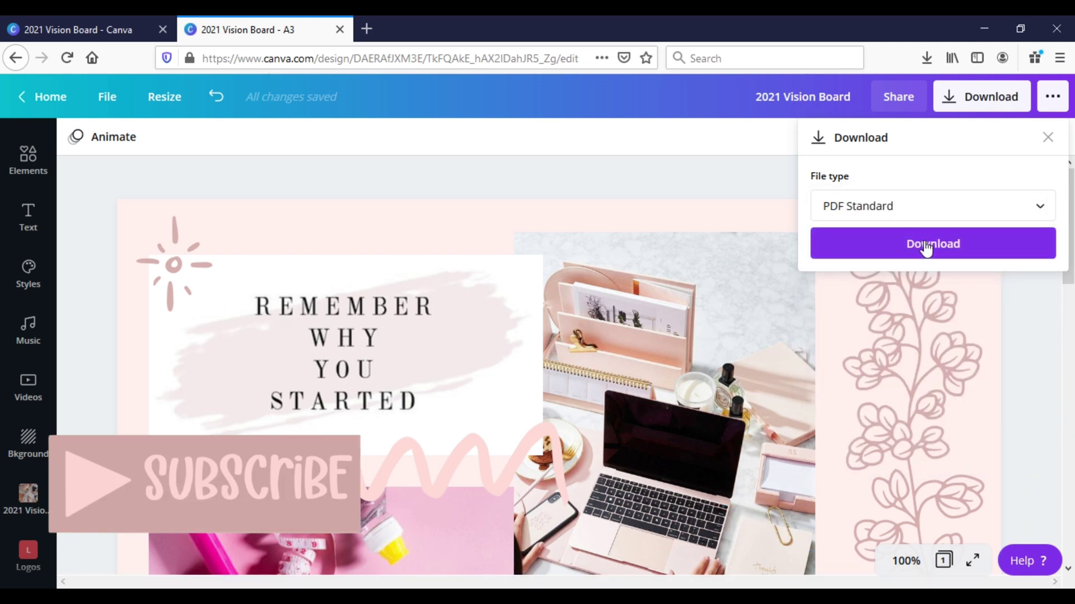
{"action": "left_click", "coordinate": [926, 246]}
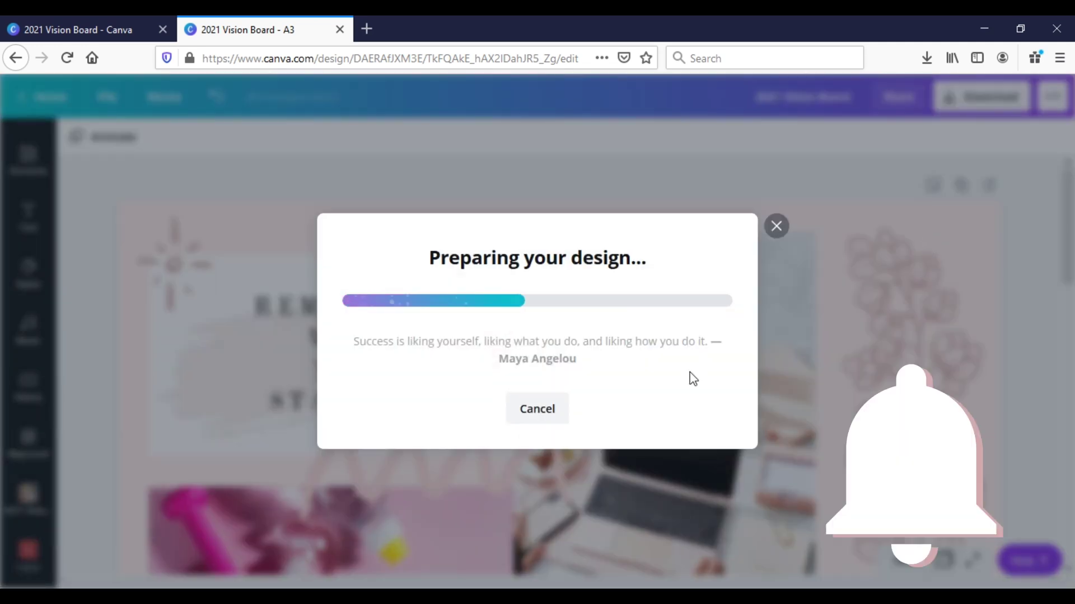